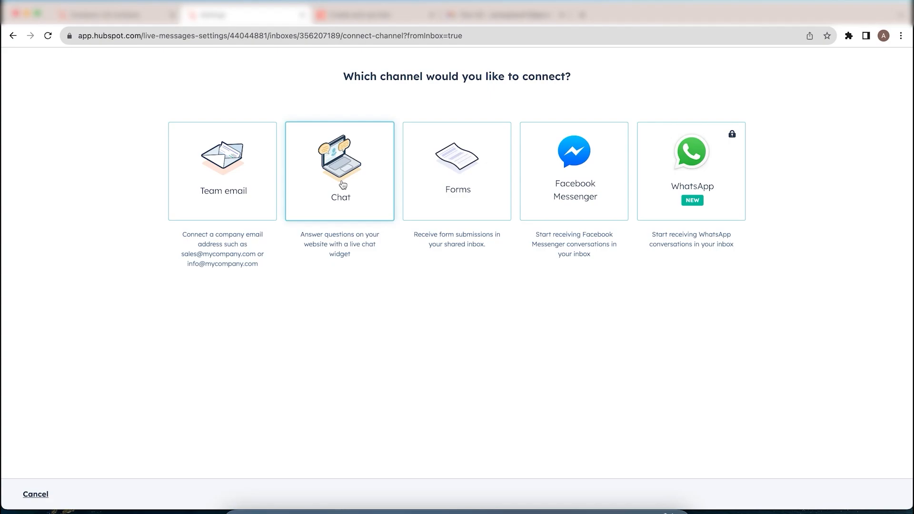
Choose Chat as the channel to connect and style it with the magenta-to-purple accent color, continuing to the chatflow setup.
left_click(342, 185)
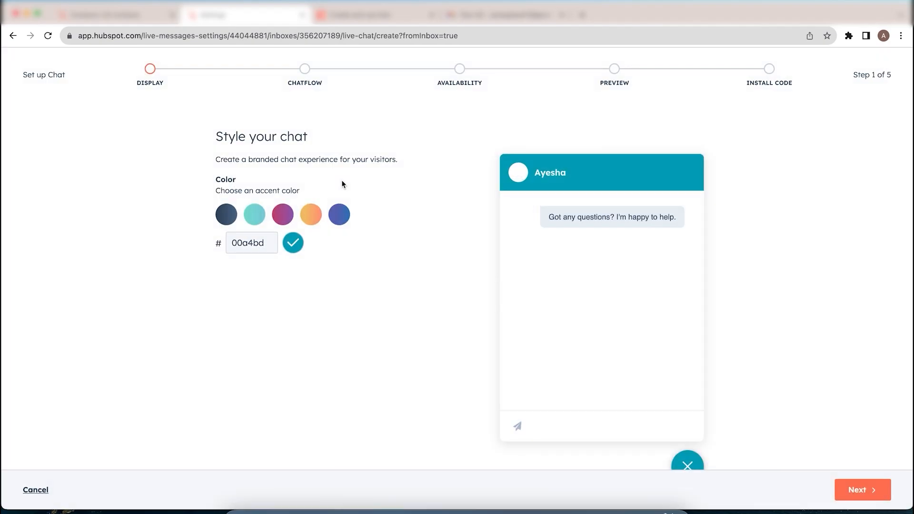
scroll(557, 231, "down", 1)
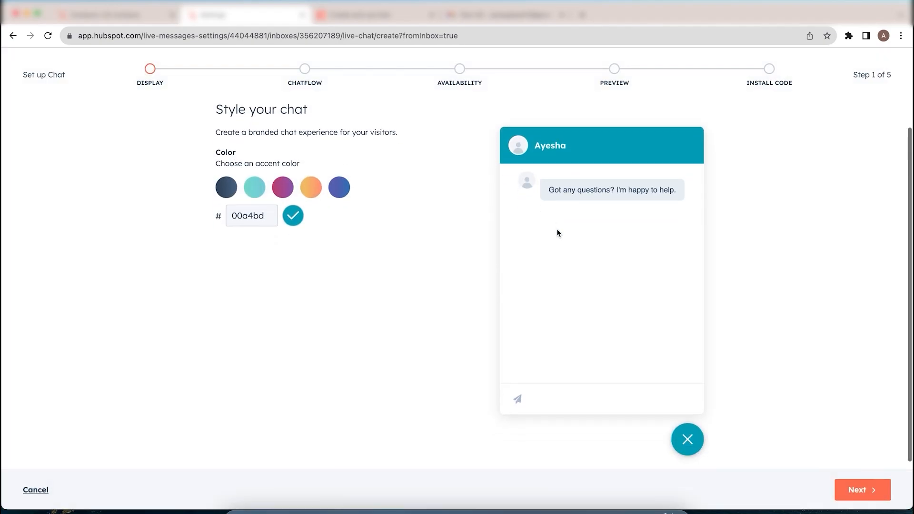
left_click(256, 186)
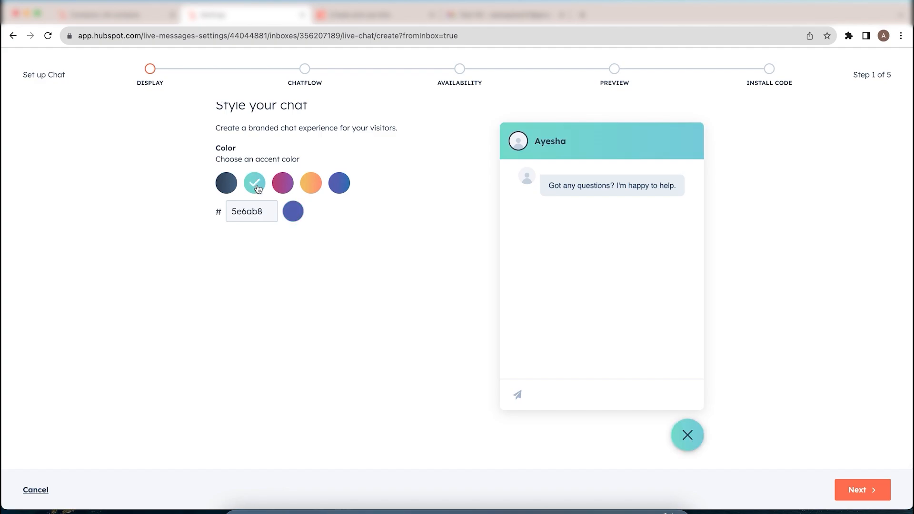
left_click(284, 191)
left_click(315, 189)
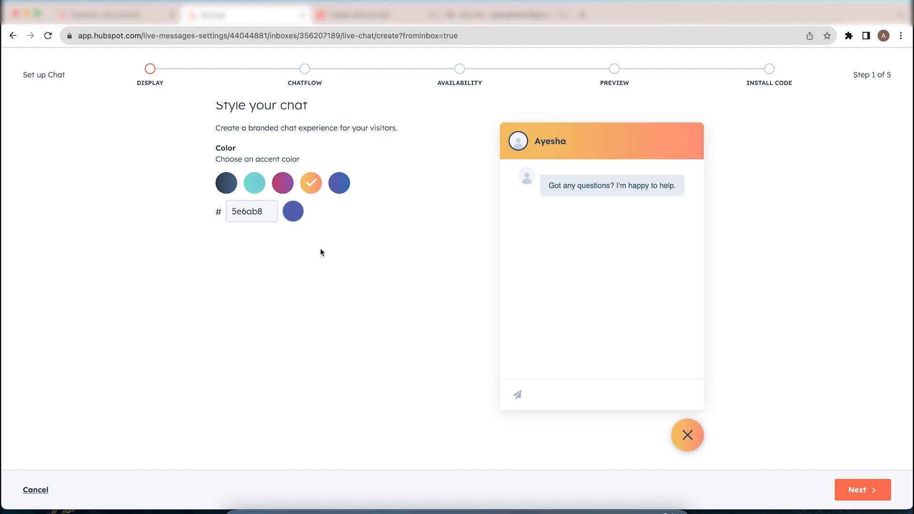
scroll(321, 251, "up", 1)
left_click(282, 220)
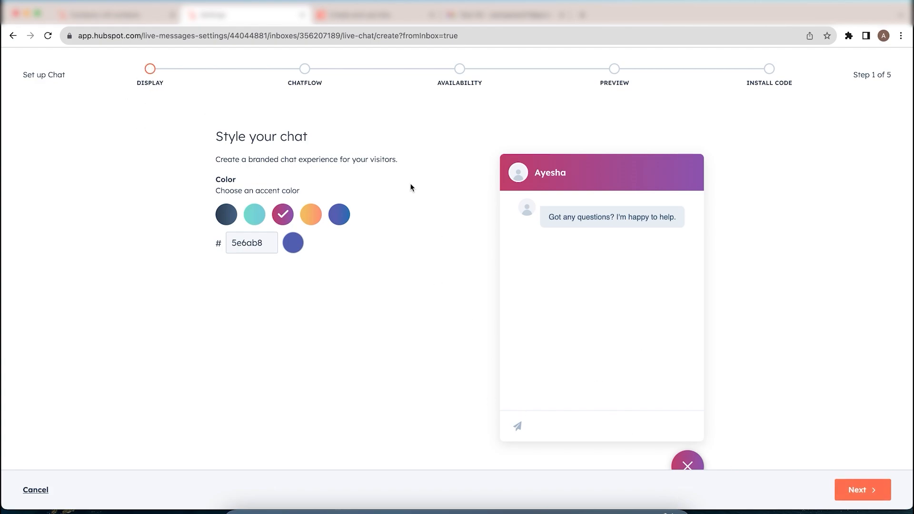
left_click(855, 495)
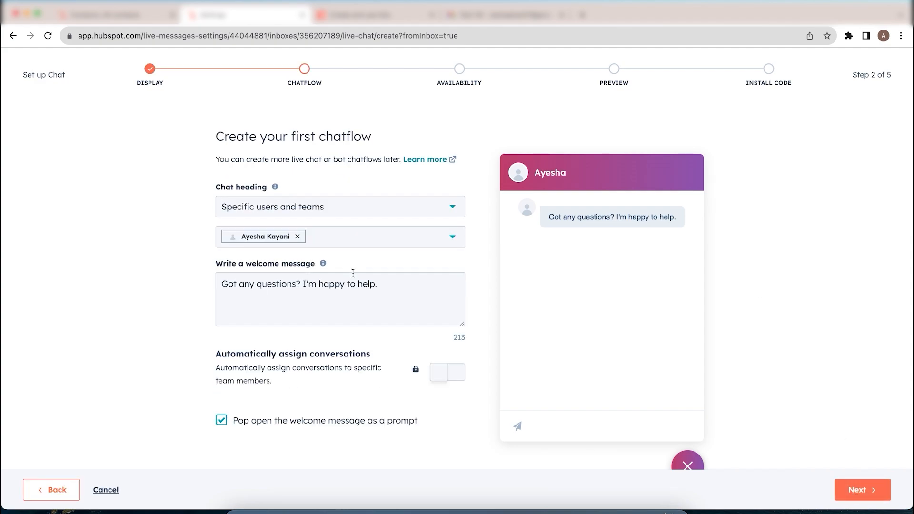
Switch the chat heading to Custom name and avatar and back to Specific users and teams.
left_click(378, 214)
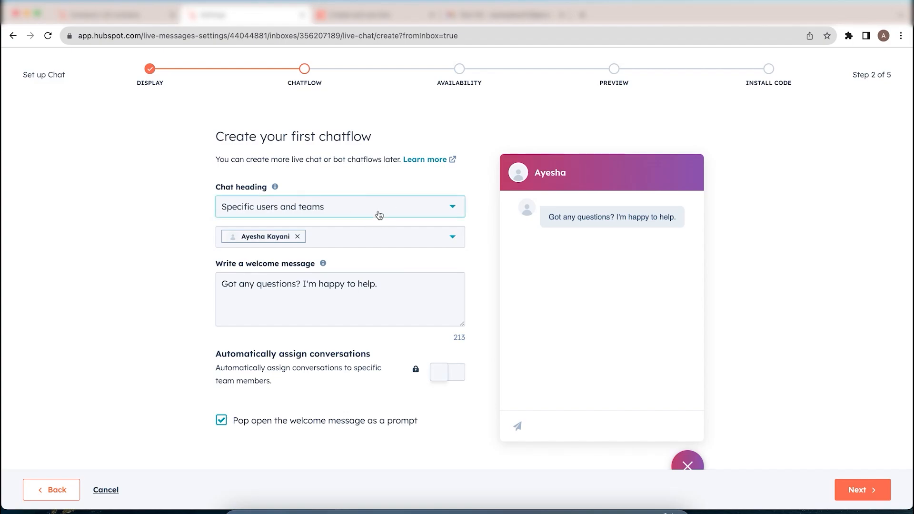
left_click(321, 244)
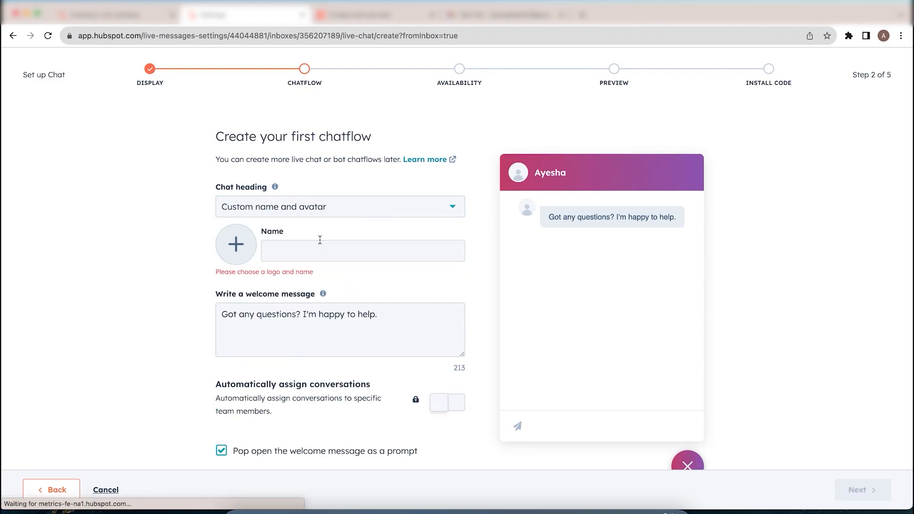
left_click(350, 211)
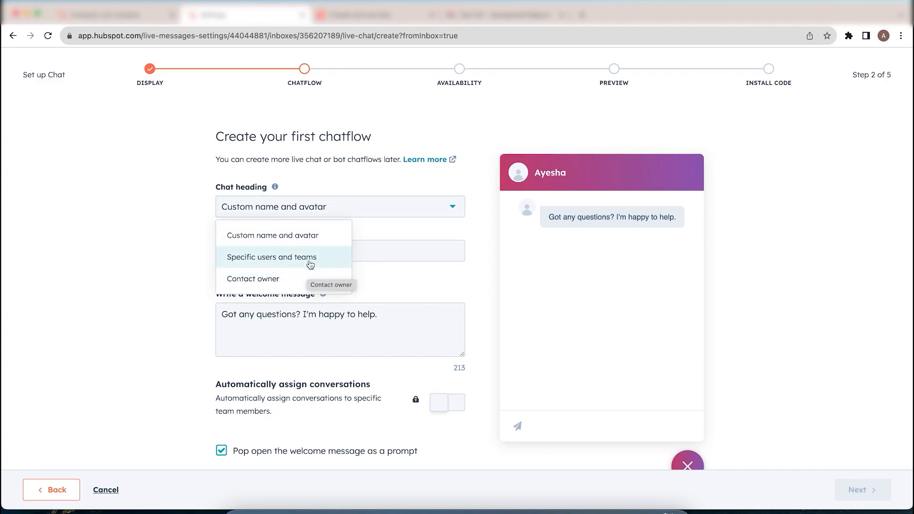
left_click(310, 259)
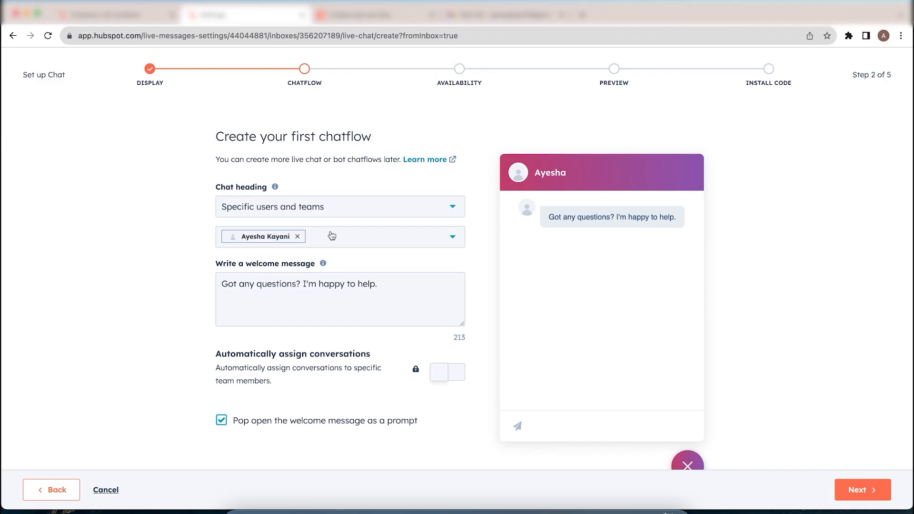
left_click_drag(533, 172, 577, 174)
Append "Please enter your email and I'll get back to you!" to the welcome message and continue to the availability setup.
left_click_drag(389, 284, 220, 284)
scroll(601, 238, "down", 1)
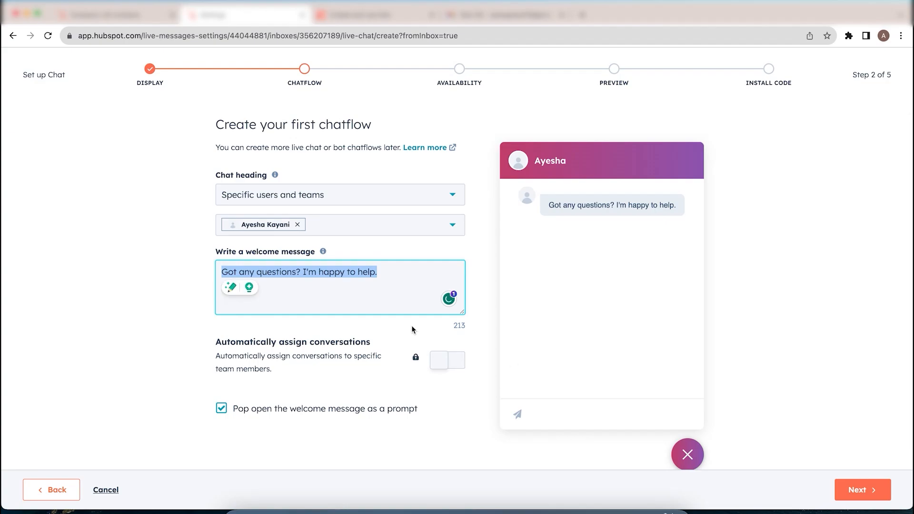
left_click(412, 273)
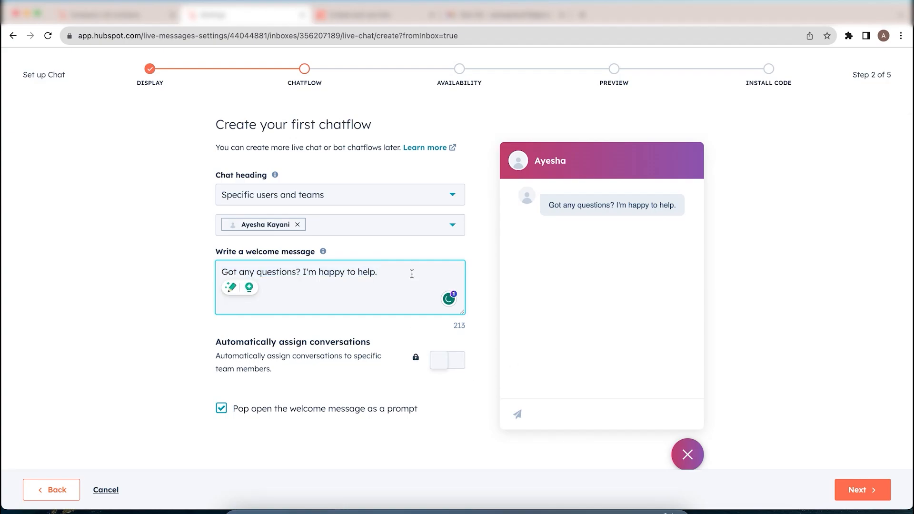
scroll(411, 273, "down", 2)
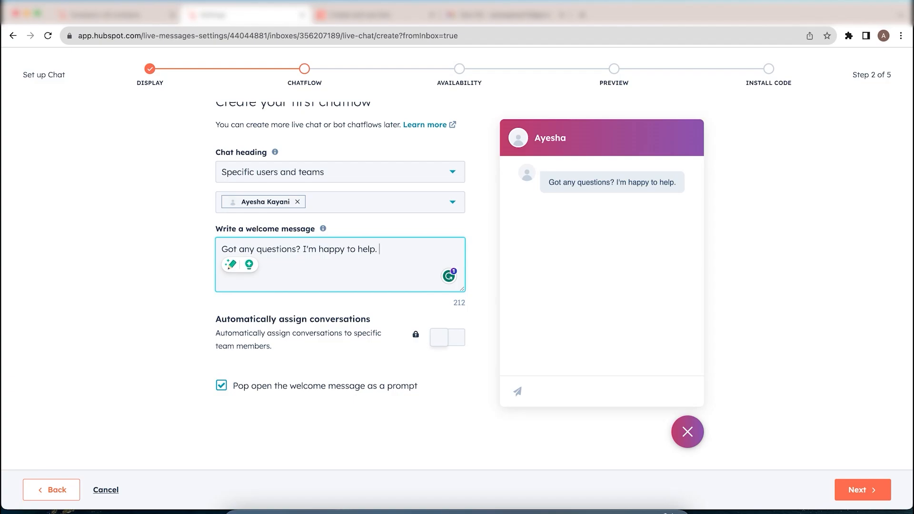
type("Please ")
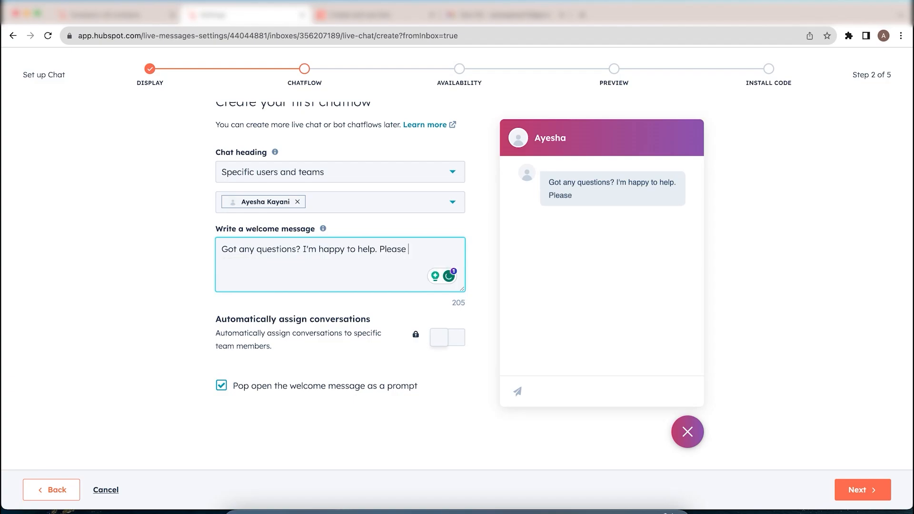
type("enter your email a")
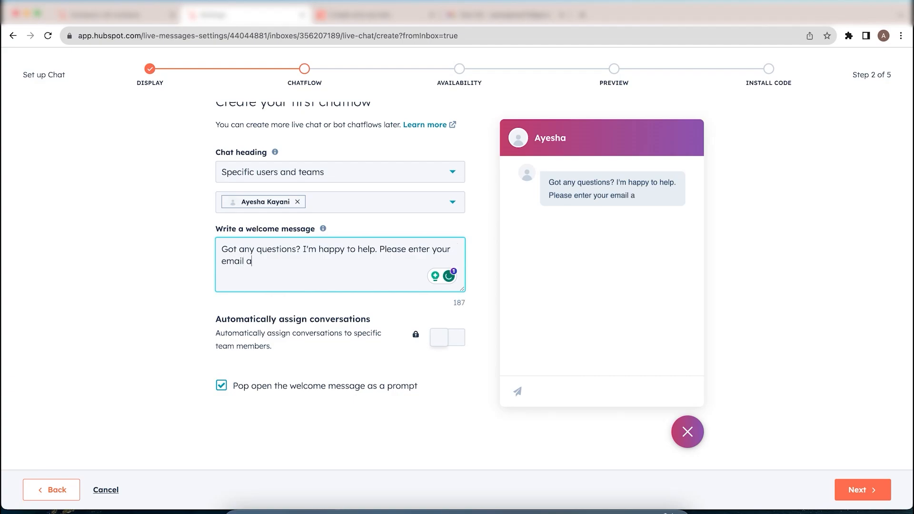
type("n I'll get back to you")
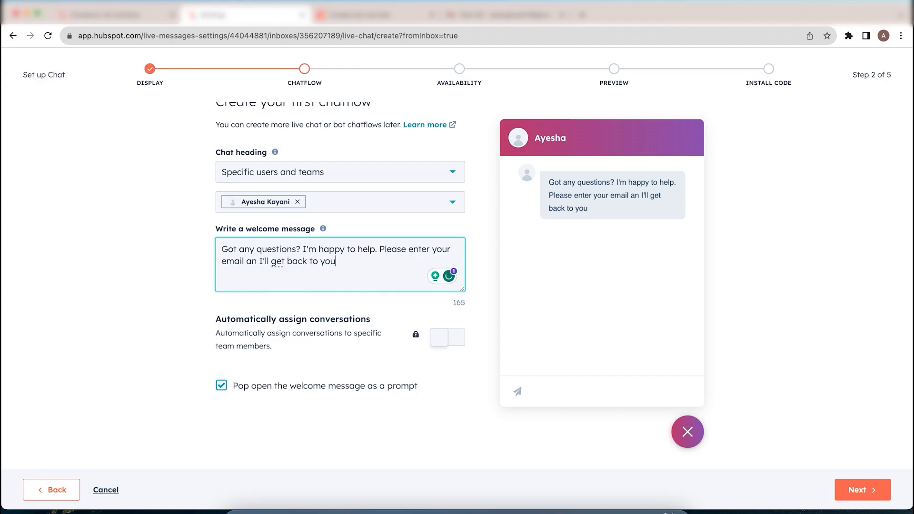
type("!")
left_click(258, 265)
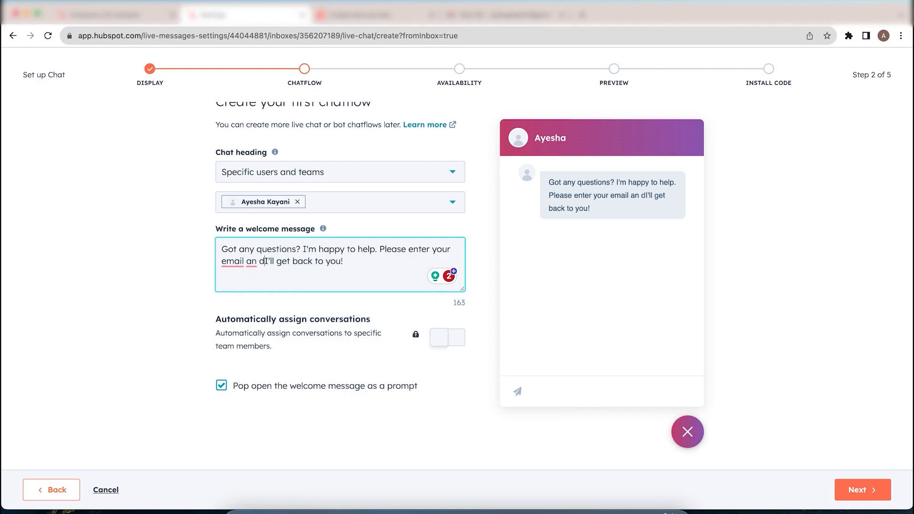
type("d")
left_click(860, 495)
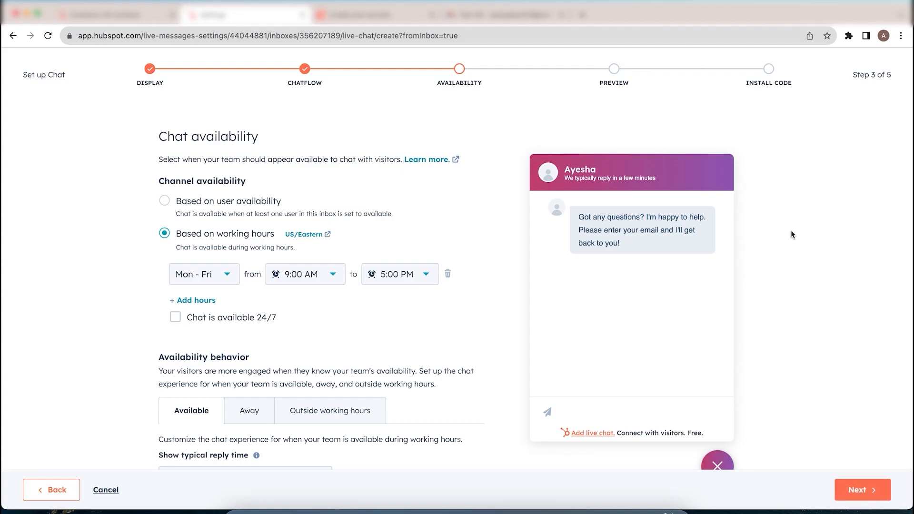
Switch the channel availability to user availability and back to working hours.
scroll(764, 268, "down", 1)
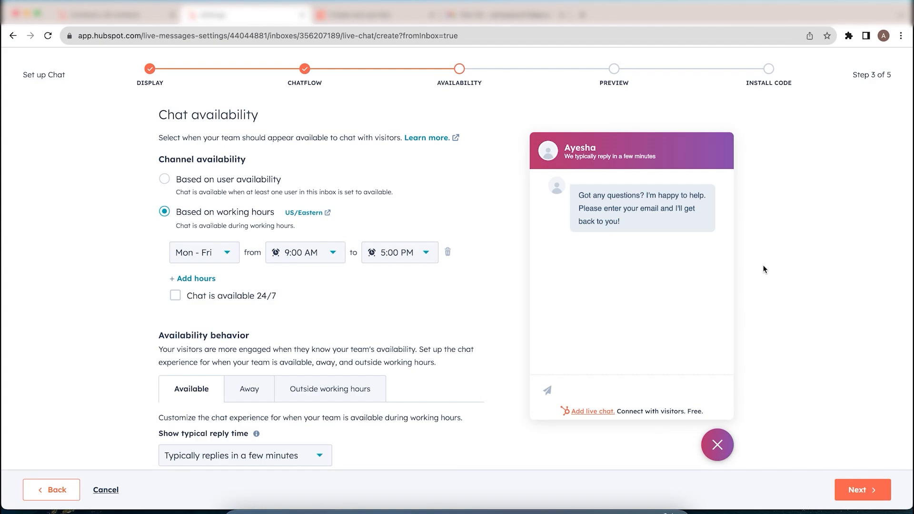
scroll(447, 318, "down", 1)
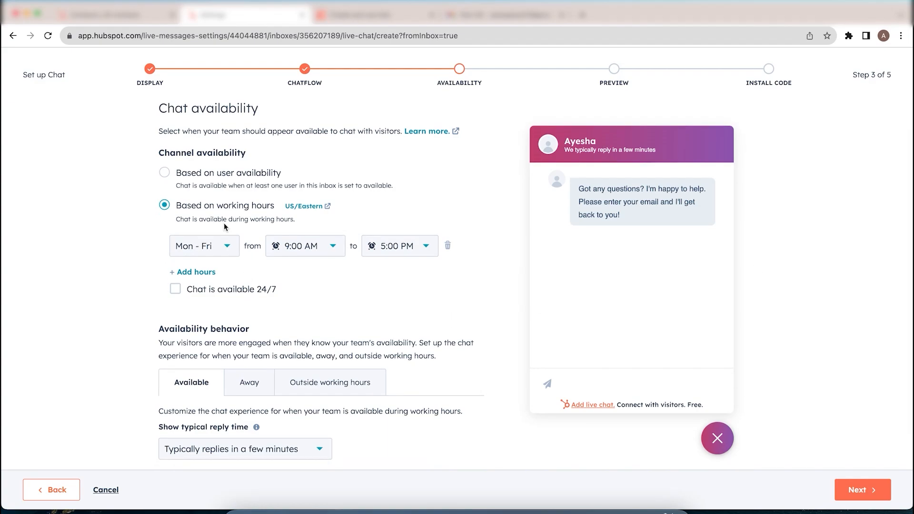
left_click(173, 175)
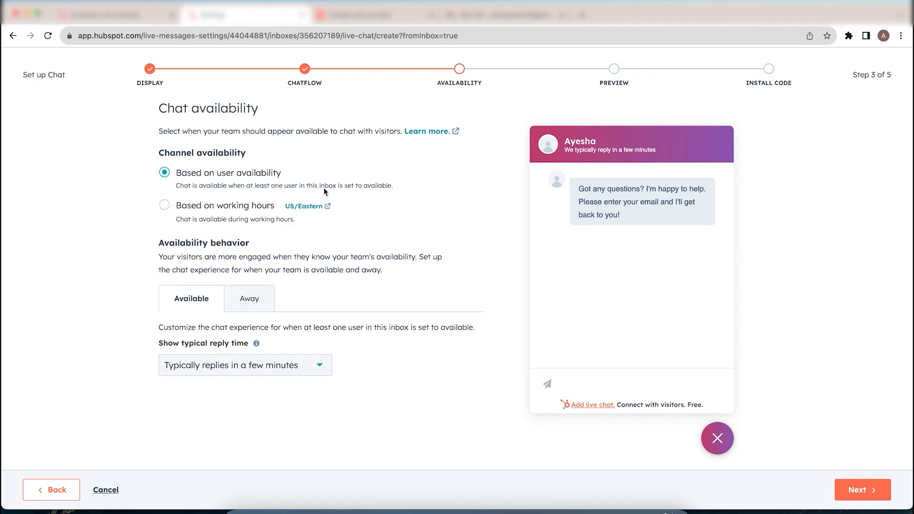
left_click(164, 205)
Set the typical reply time for the Available state to a custom response of 5 minutes.
scroll(308, 251, "down", 1)
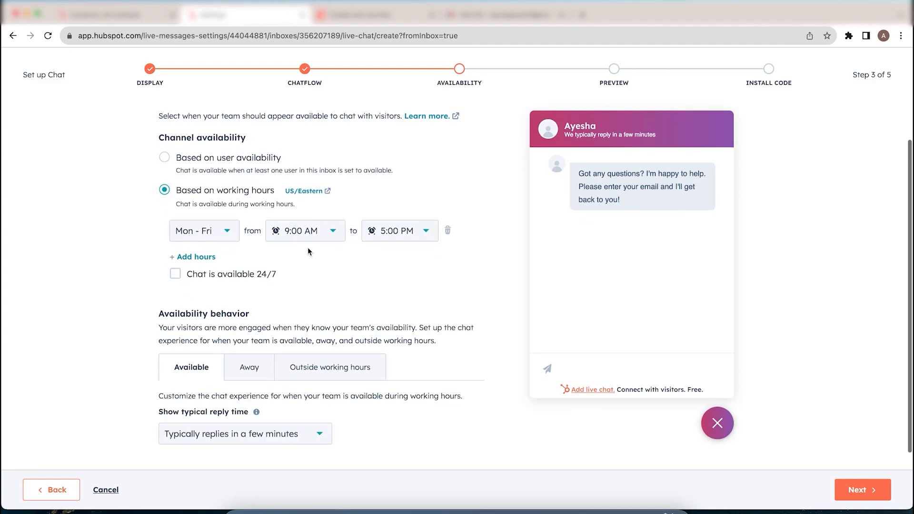
scroll(307, 247, "down", 1)
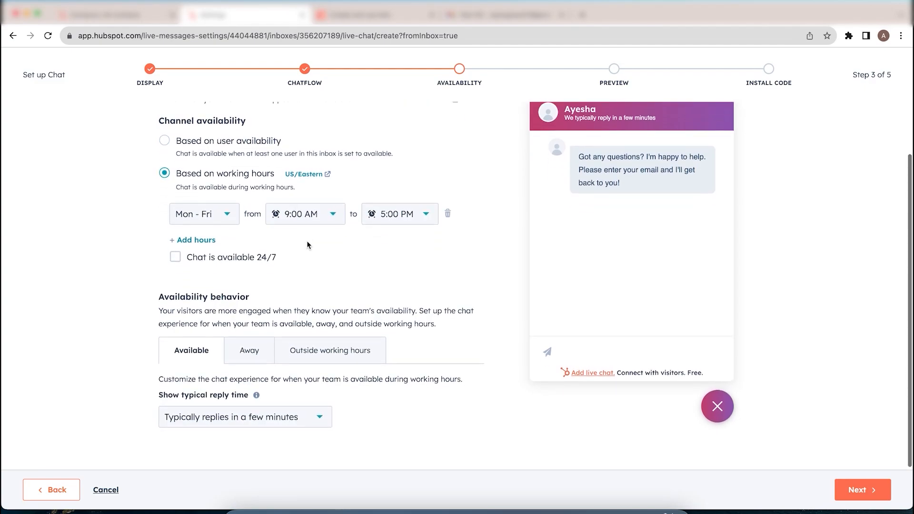
scroll(314, 267, "down", 1)
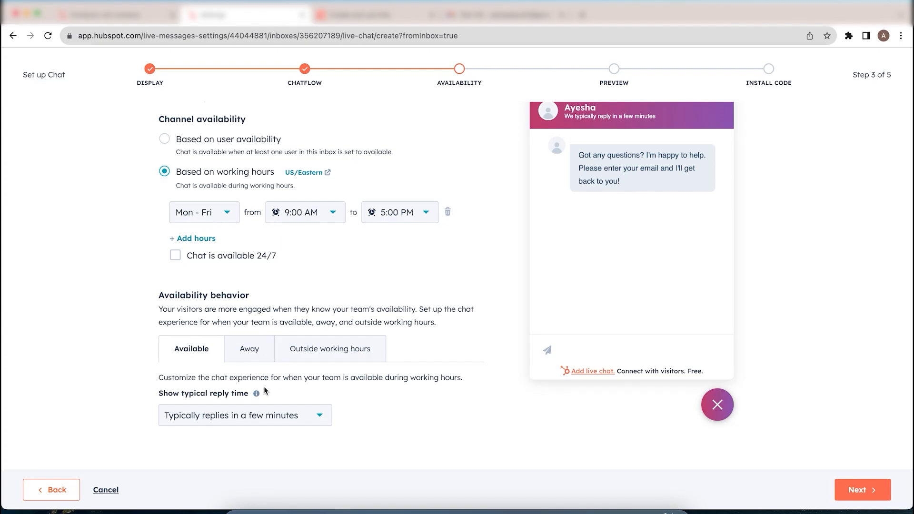
left_click(279, 418)
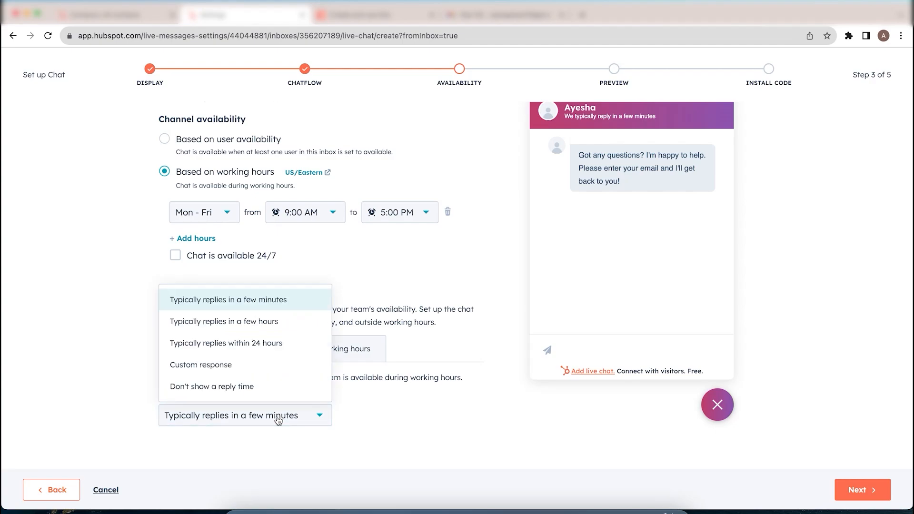
left_click(268, 372)
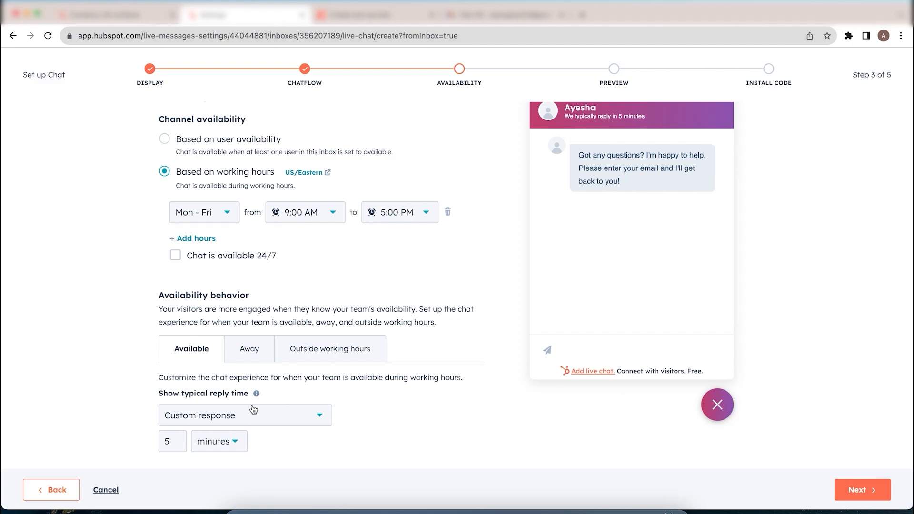
Examine the away behavior and the wording of its away message.
left_click(254, 354)
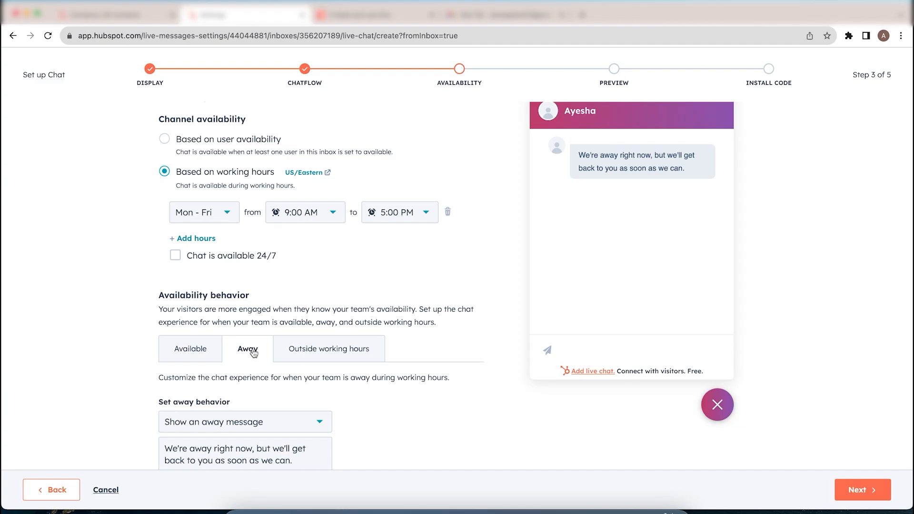
scroll(255, 353, "down", 2)
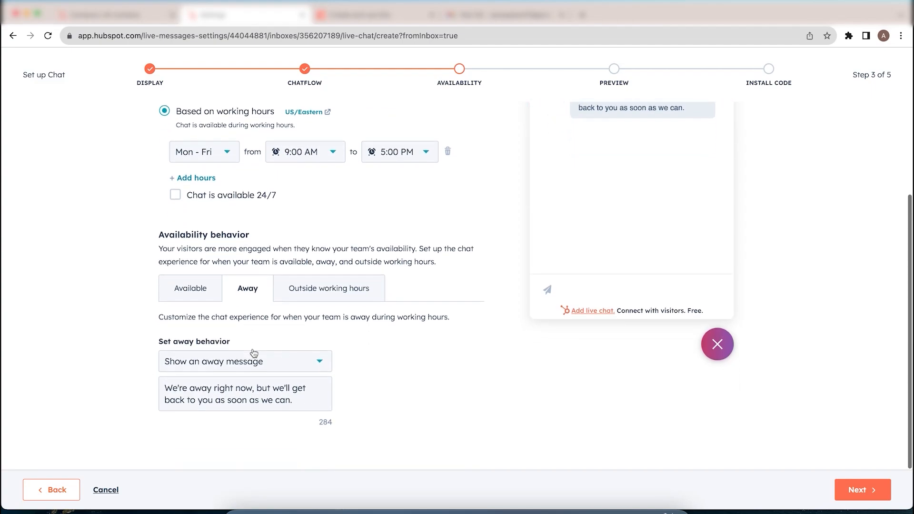
left_click(293, 400)
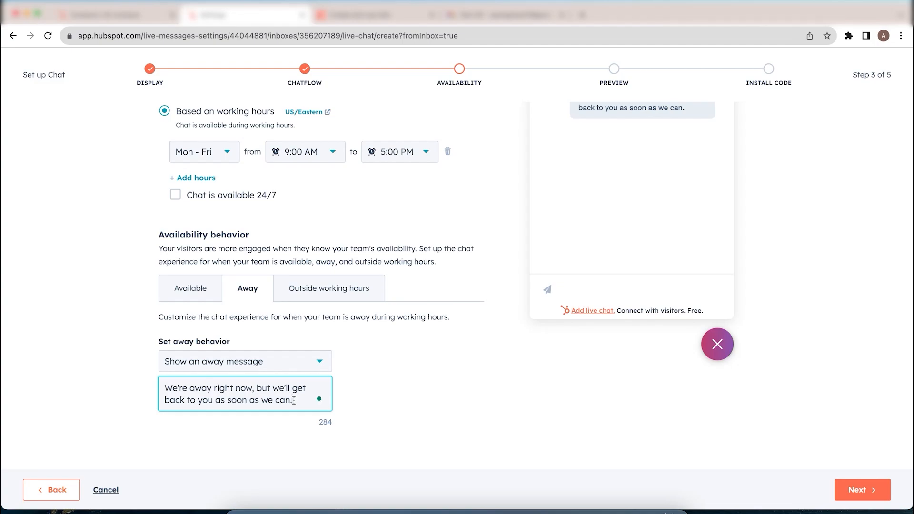
left_click_drag(294, 401, 162, 387)
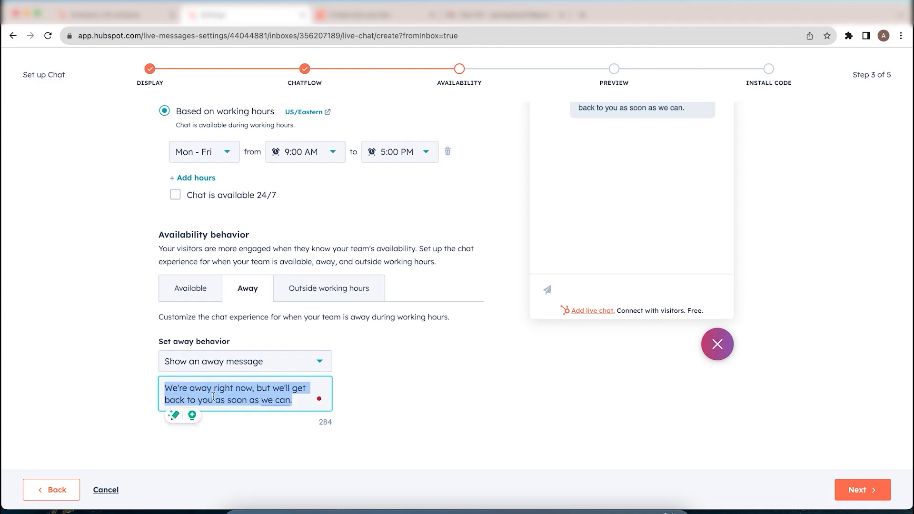
left_click(308, 398)
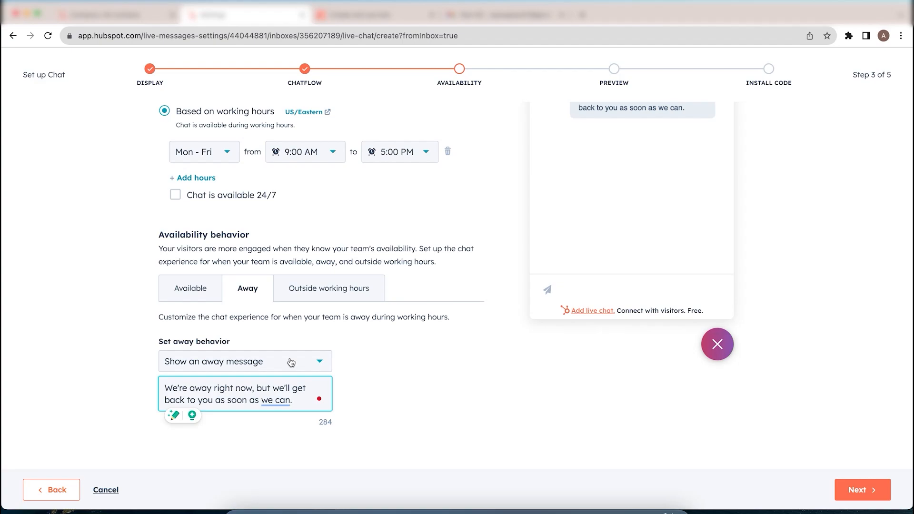
Examine the offline behavior used outside working hours.
left_click(330, 295)
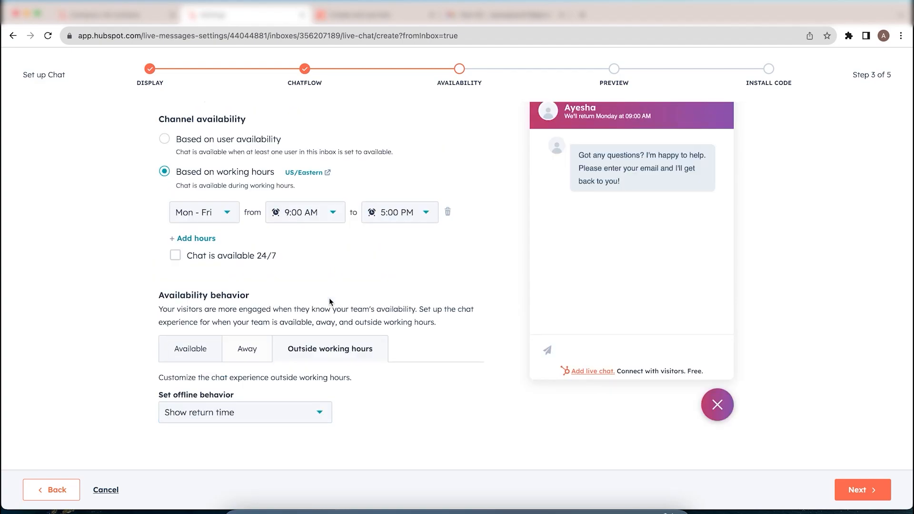
scroll(406, 369, "up", 1)
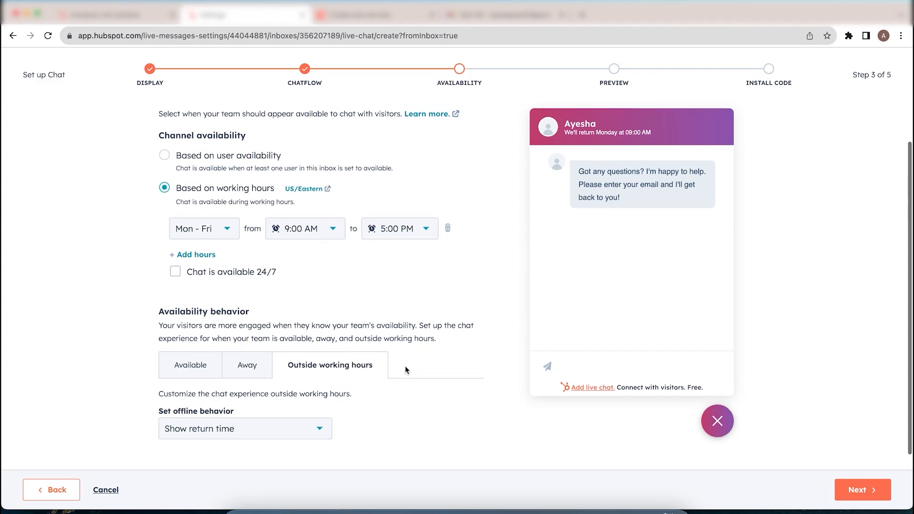
scroll(367, 382, "down", 1)
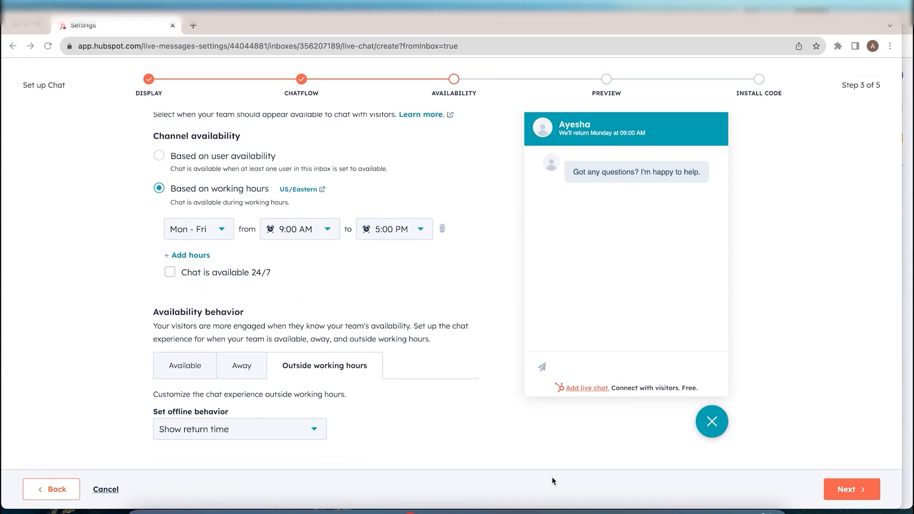
scroll(547, 405, "down", 1)
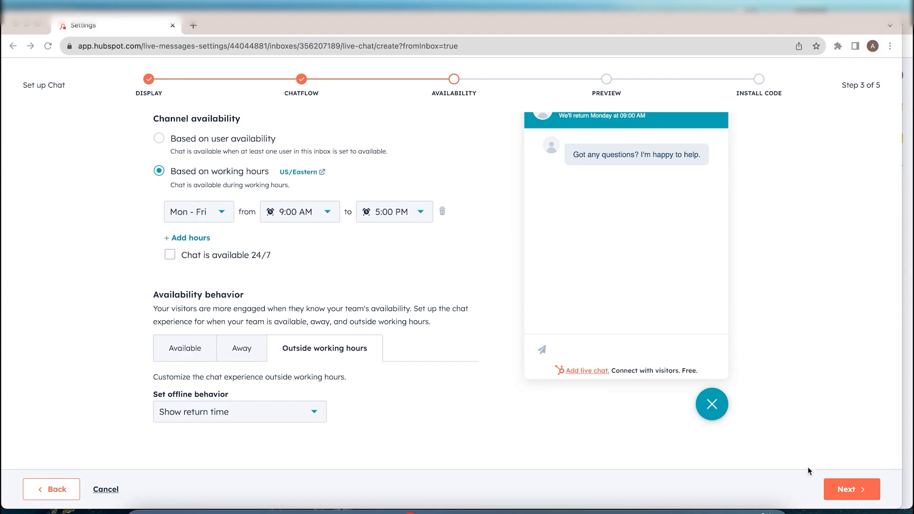
Continue to the preview stage and check how the chat widget looks on desktop, tablet and mobile.
left_click(848, 492)
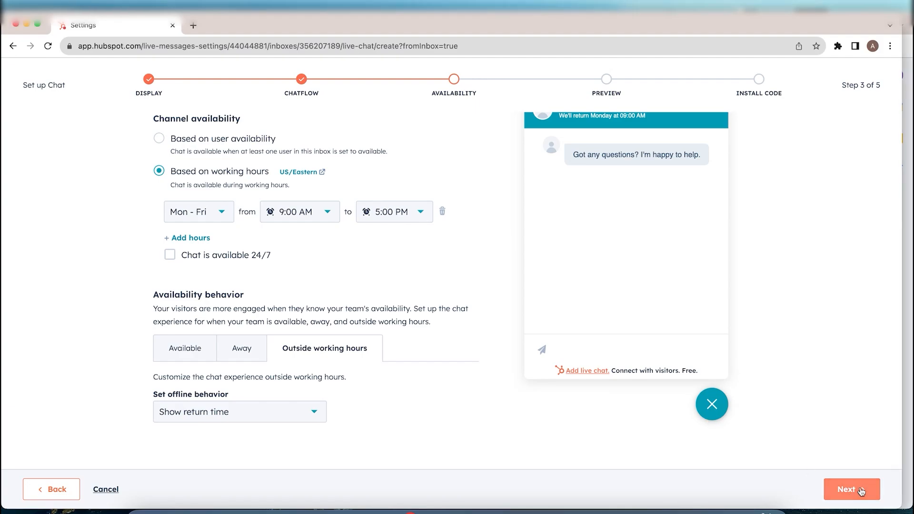
left_click(861, 492)
scroll(675, 424, "down", 4)
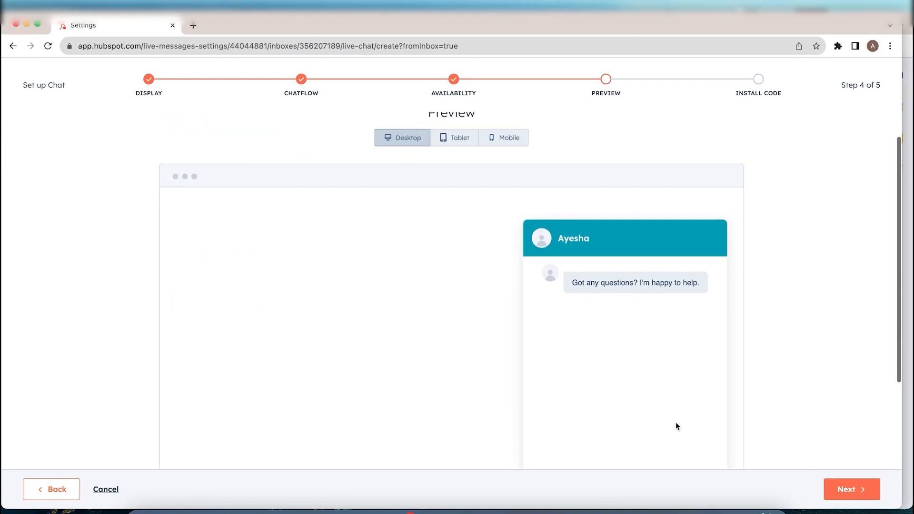
scroll(676, 425, "down", 1)
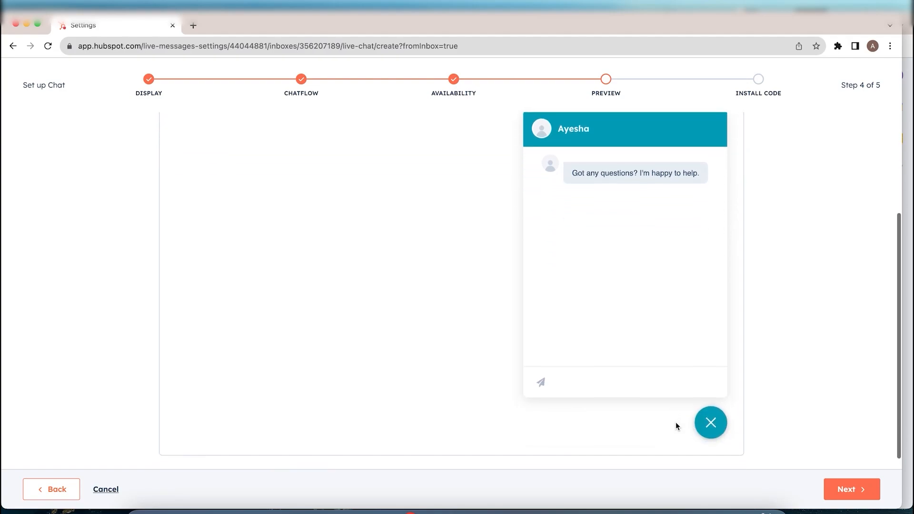
scroll(677, 425, "up", 4)
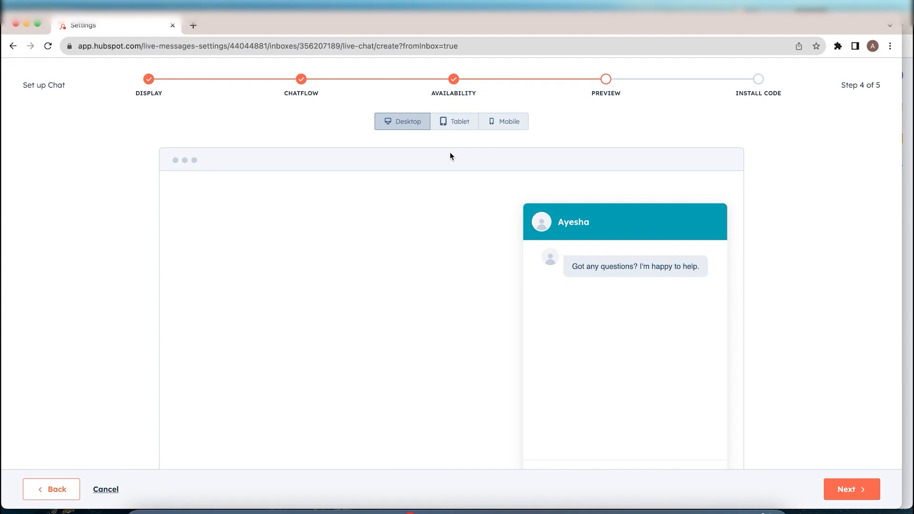
left_click(446, 124)
left_click(506, 121)
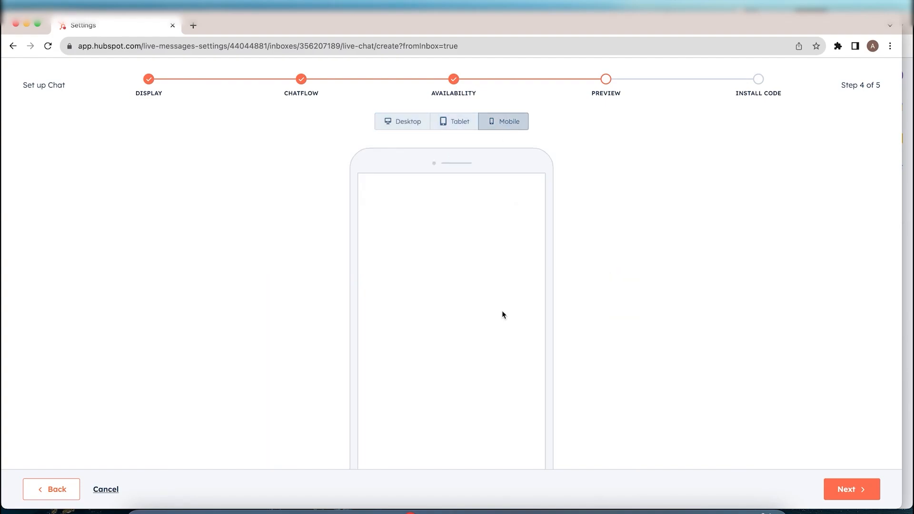
scroll(502, 310, "down", 5)
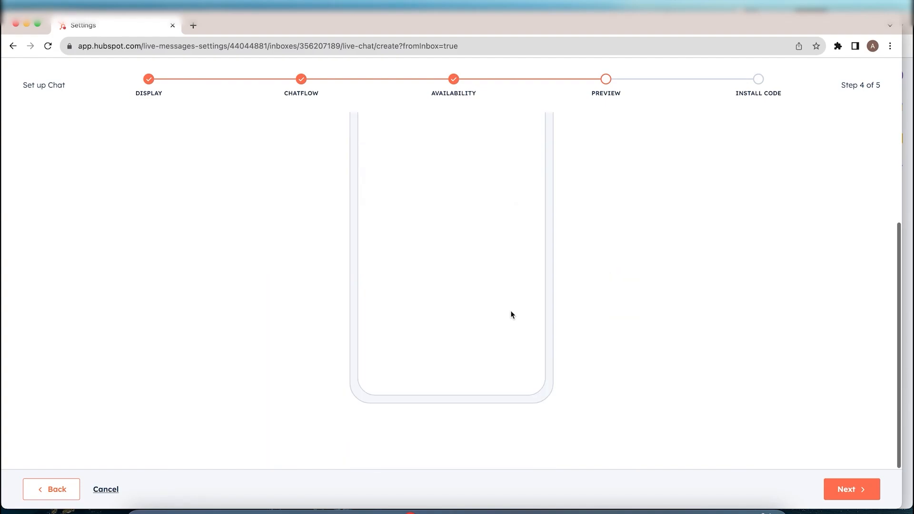
Continue to the install code stage and highlight the whole website tracking code.
left_click(843, 490)
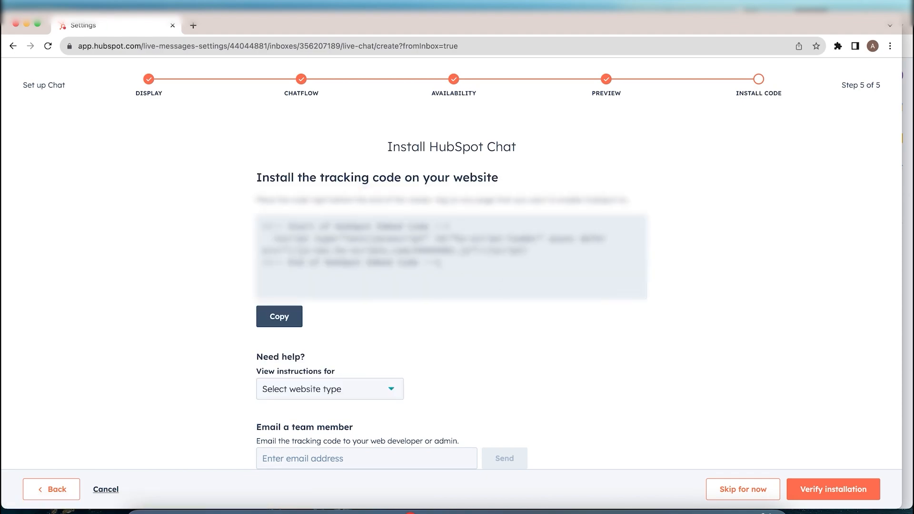
left_click(437, 269)
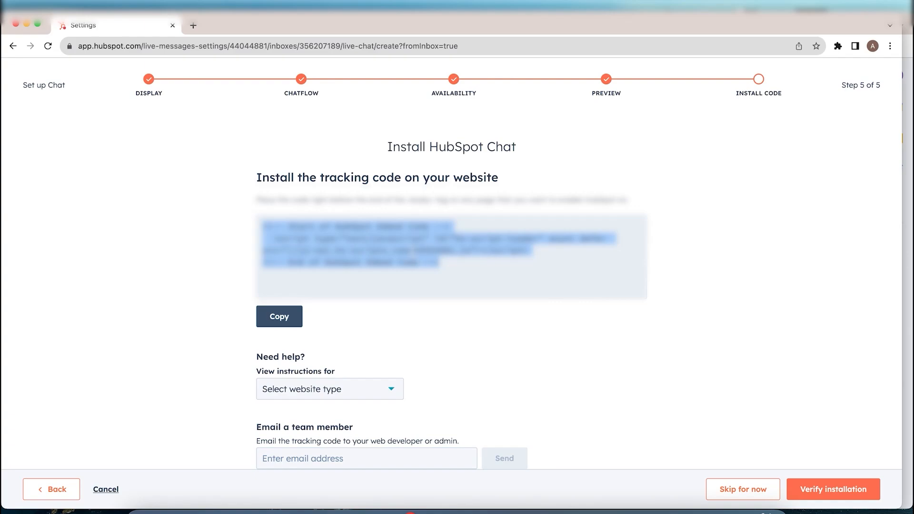
scroll(391, 326, "down", 1)
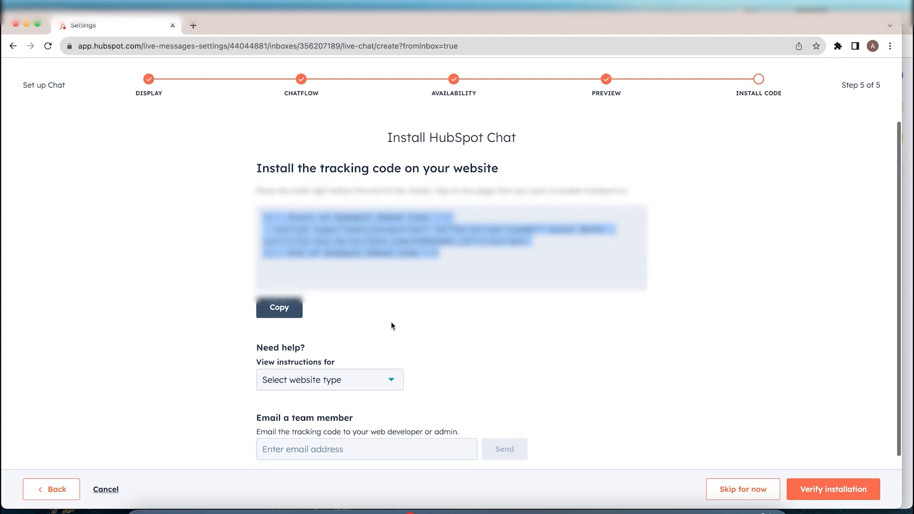
Browse the website types offered for installation instructions without choosing one, and verify the tracking code installation.
left_click(386, 377)
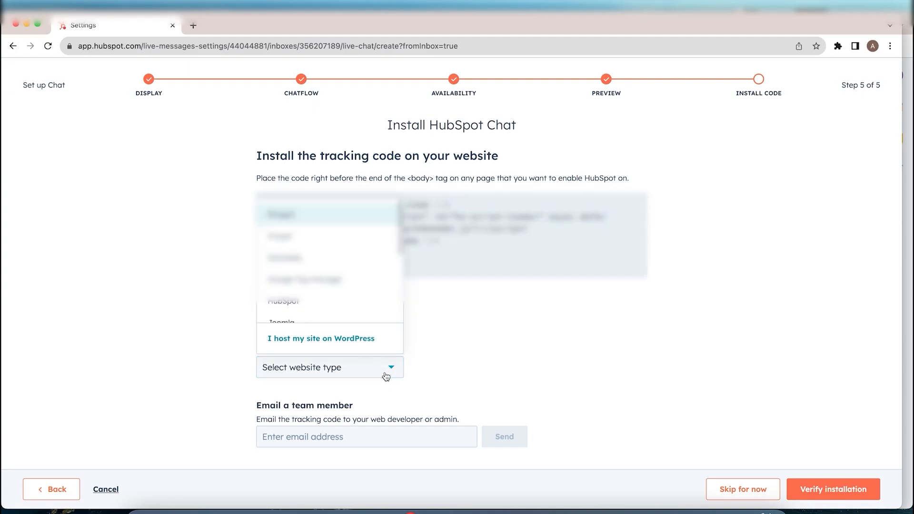
scroll(362, 267, "down", 3)
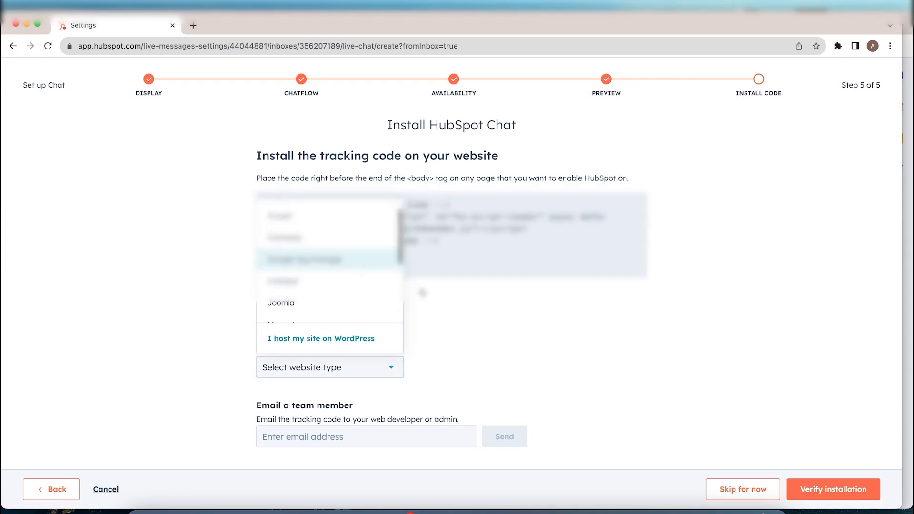
scroll(343, 284, "down", 3)
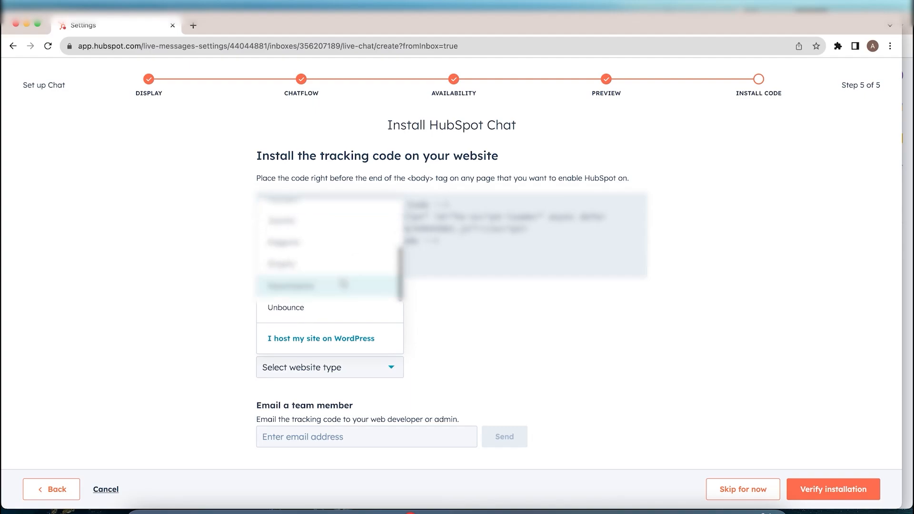
scroll(362, 267, "down", 3)
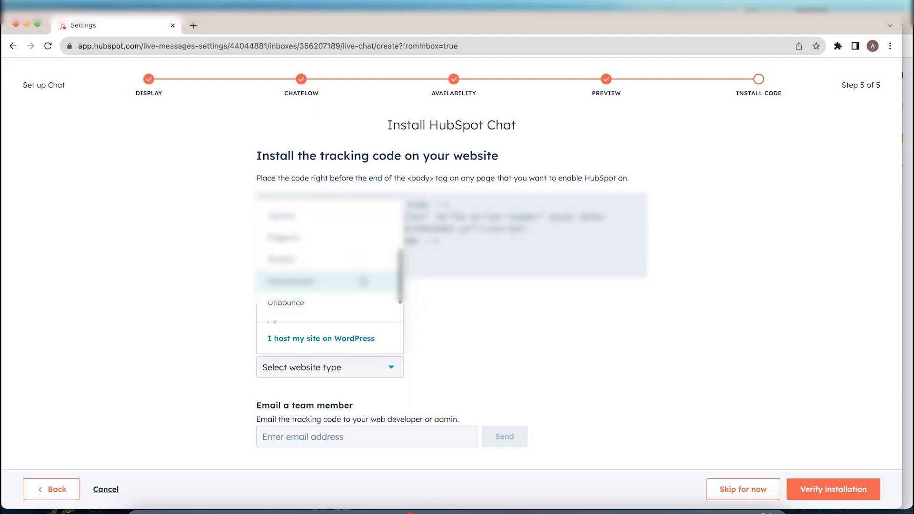
left_click(477, 323)
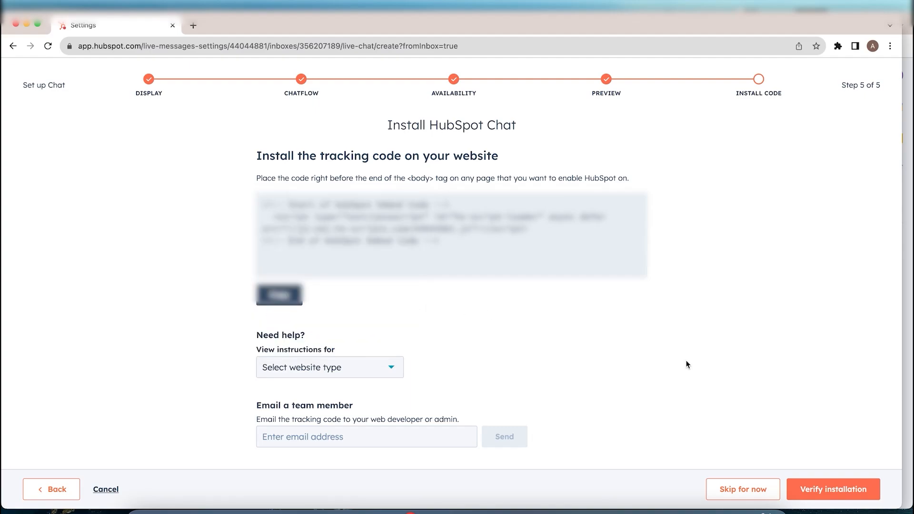
left_click(835, 495)
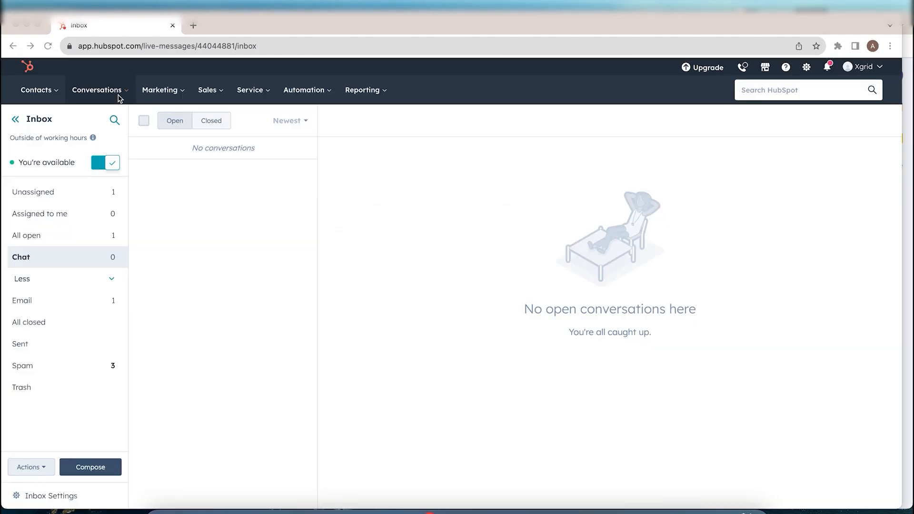
View the Chatflows page under Conversations and open the Snippets page.
left_click(122, 96)
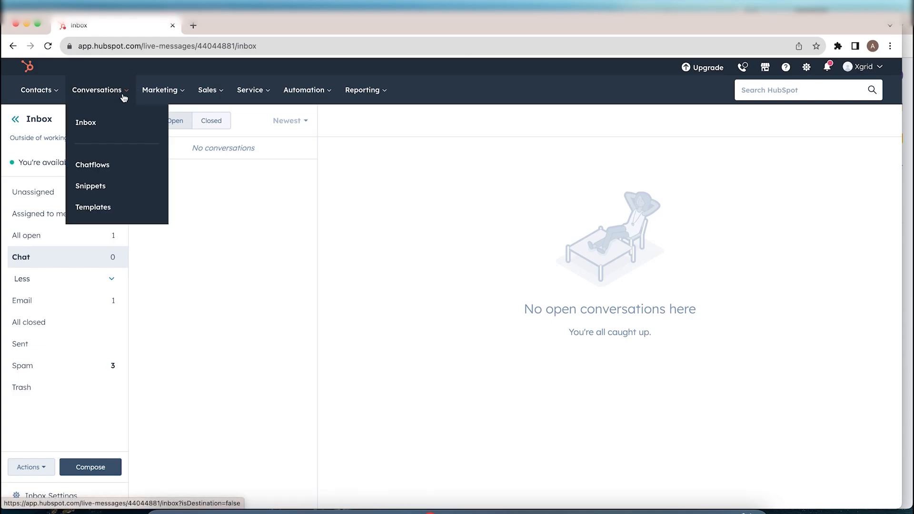
left_click(105, 175)
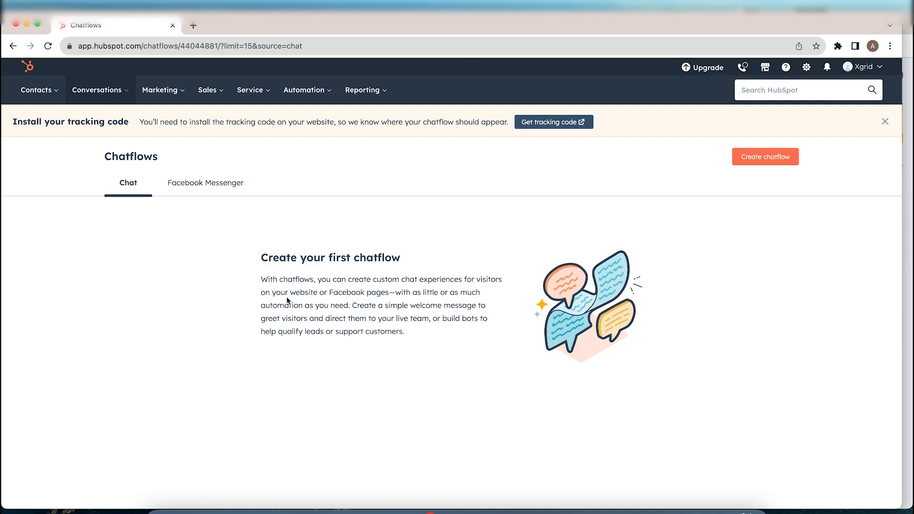
left_click(110, 90)
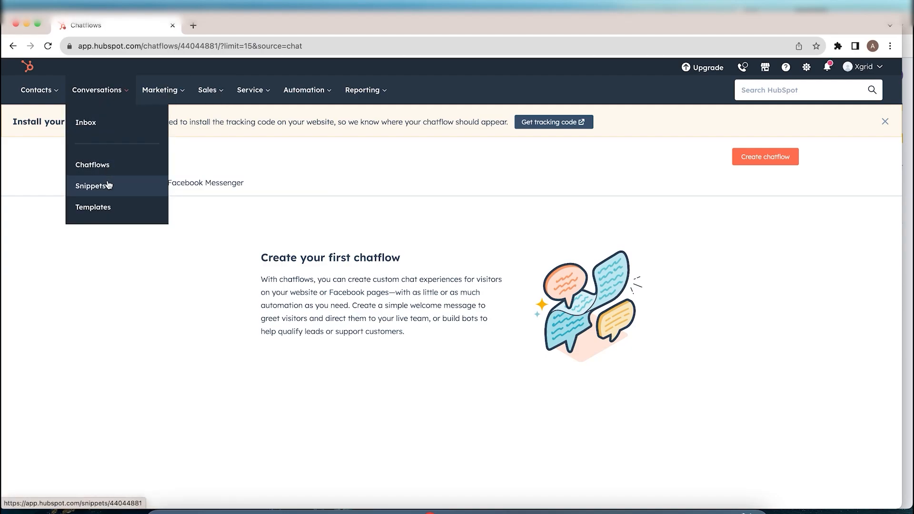
left_click(121, 190)
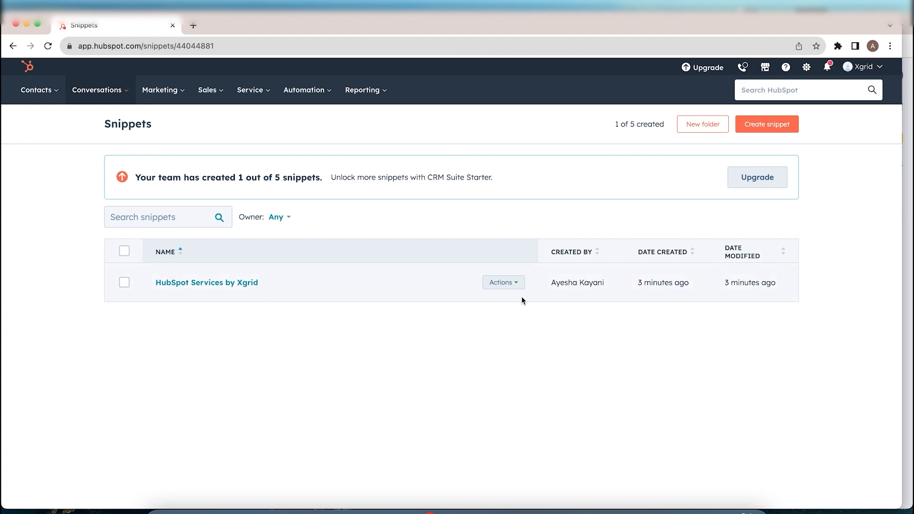
View the actions for the "HubSpot Services by Xgrid" snippet, select its row and open it for editing.
left_click(504, 283)
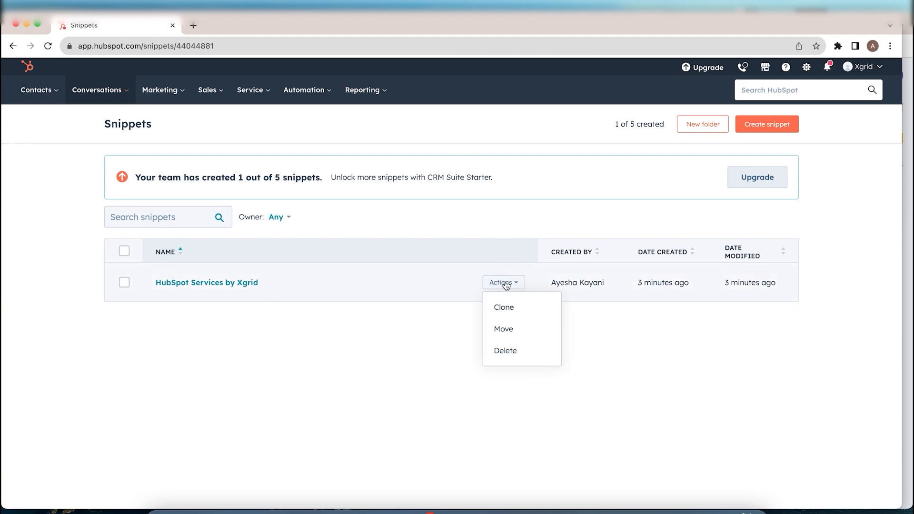
left_click(124, 282)
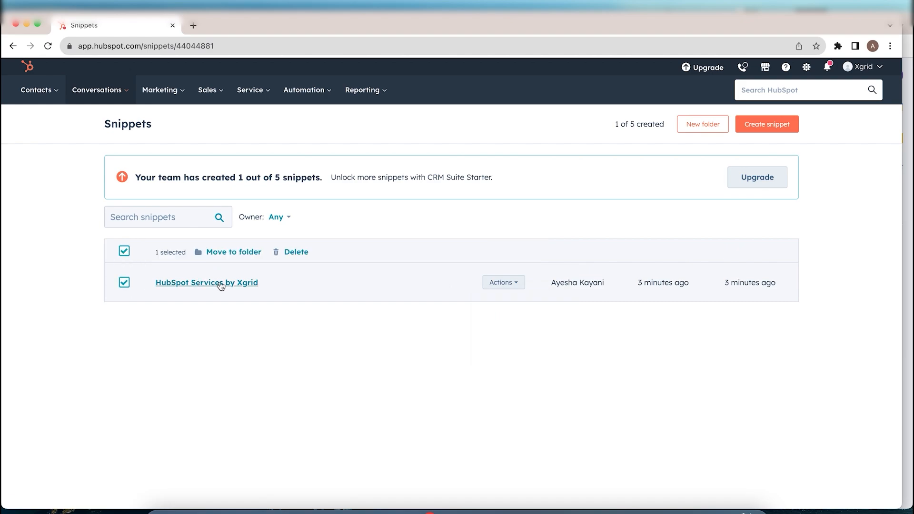
left_click(220, 284)
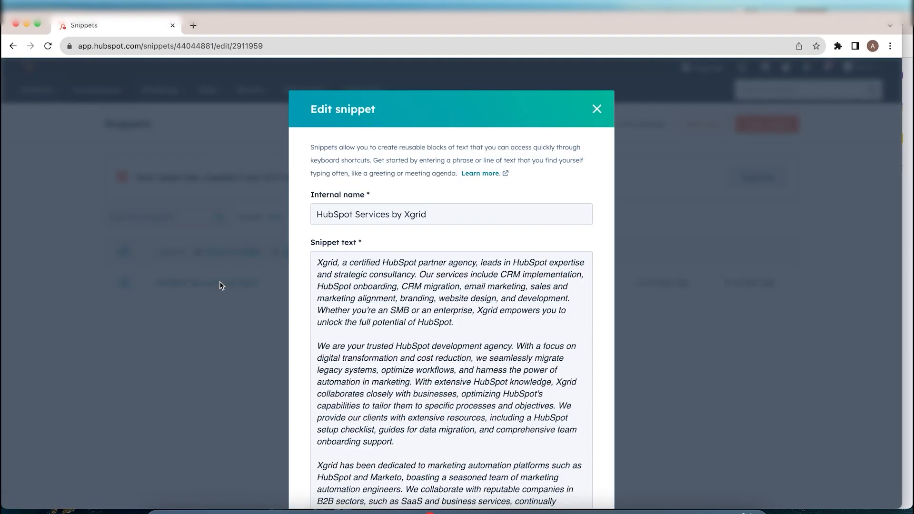
Examine the internal name and the full text of the "HubSpot Services by Xgrid" snippet.
left_click_drag(447, 213, 310, 213)
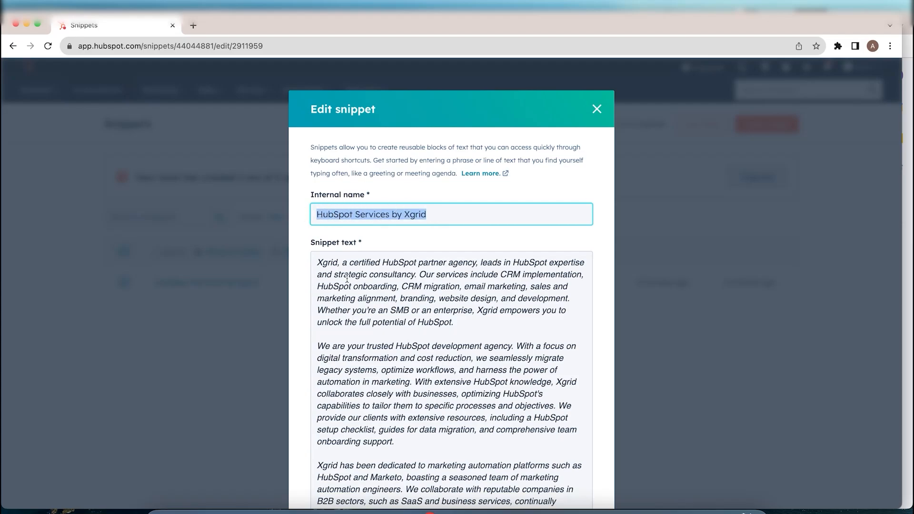
scroll(347, 280, "down", 3)
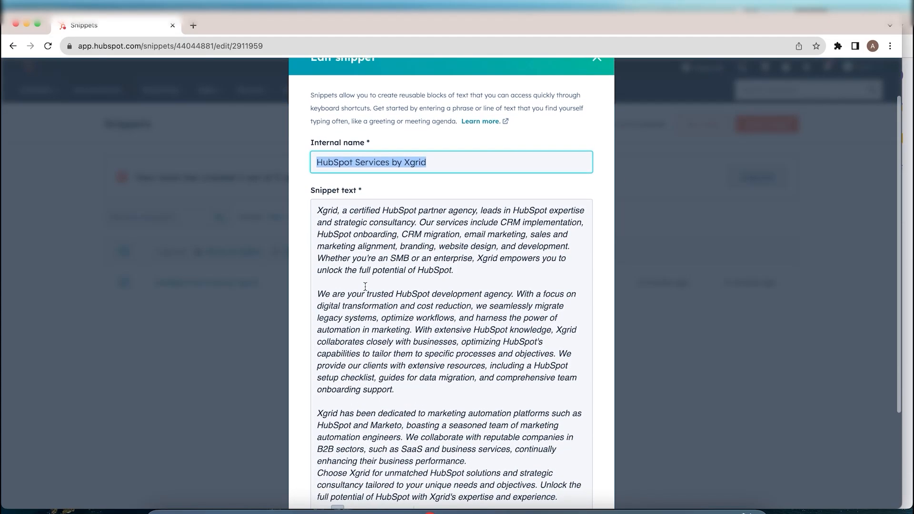
left_click_drag(317, 209, 454, 273)
left_click(459, 276)
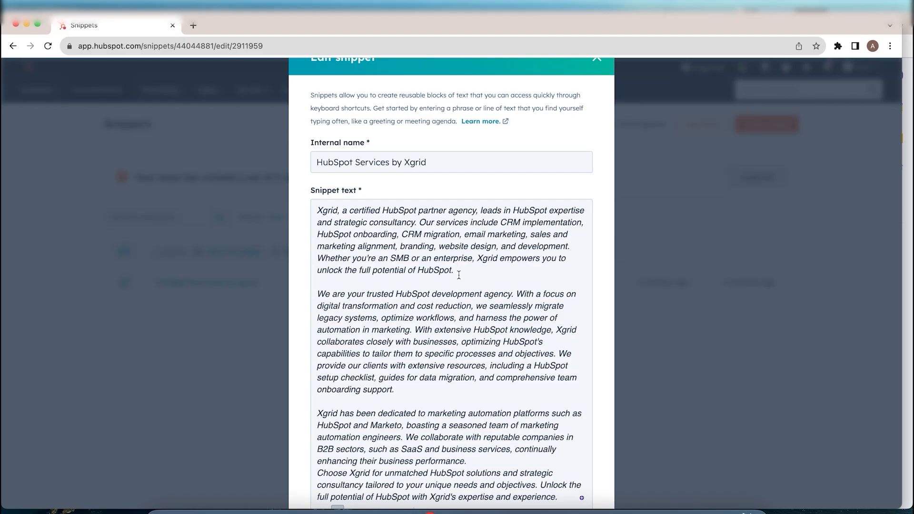
scroll(459, 275, "up", 2)
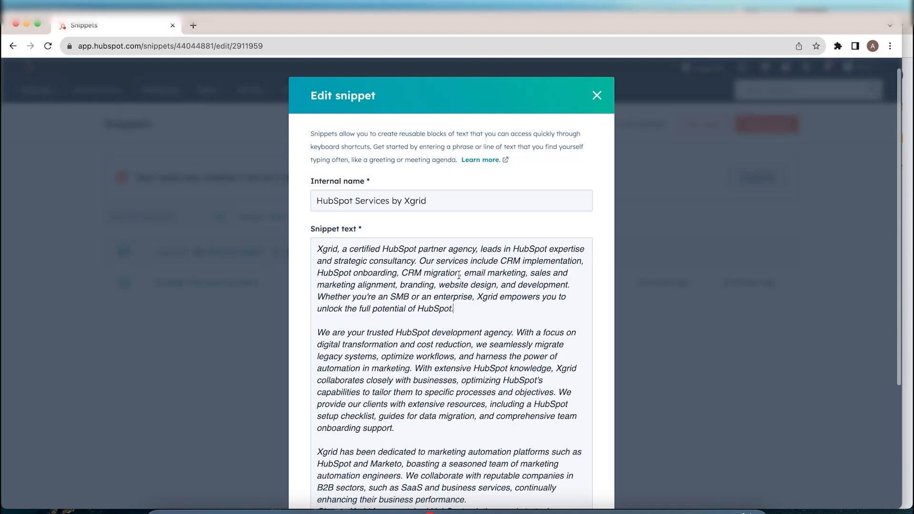
scroll(459, 275, "down", 2)
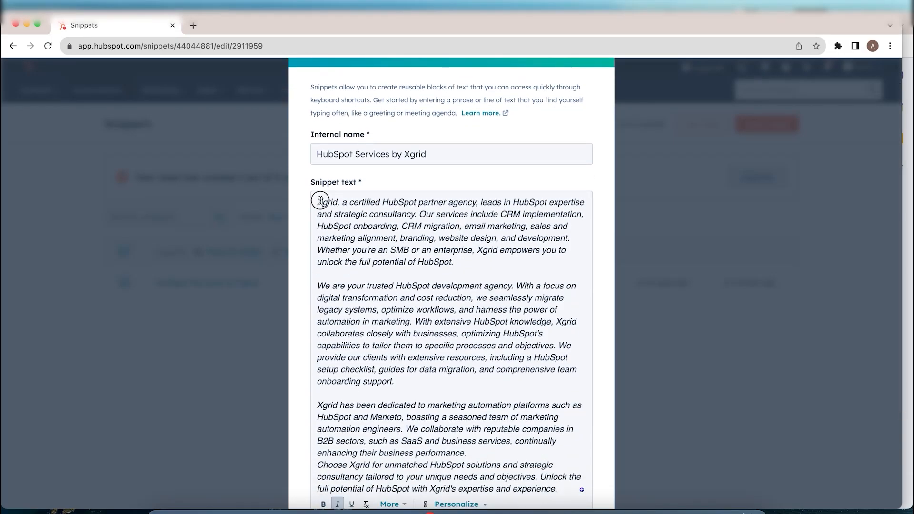
left_click_drag(321, 202, 477, 255)
scroll(477, 256, "down", 4)
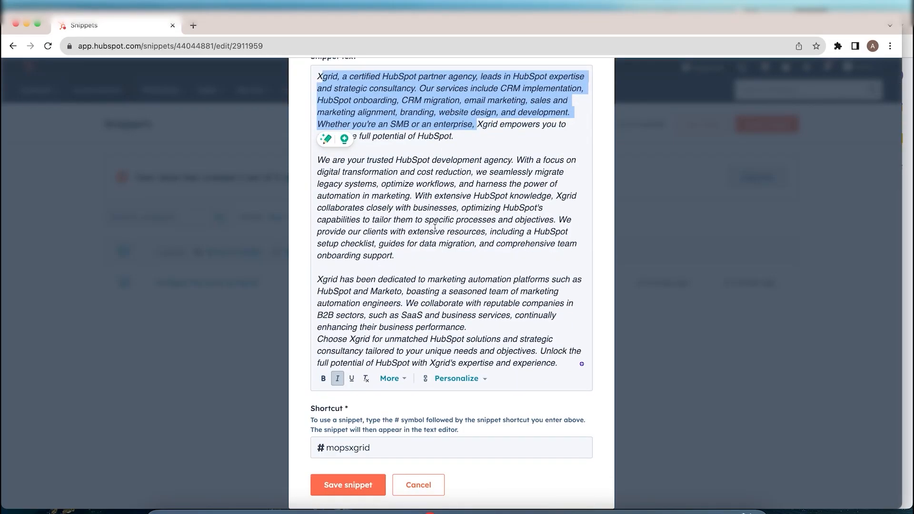
left_click(434, 252)
scroll(400, 275, "up", 1)
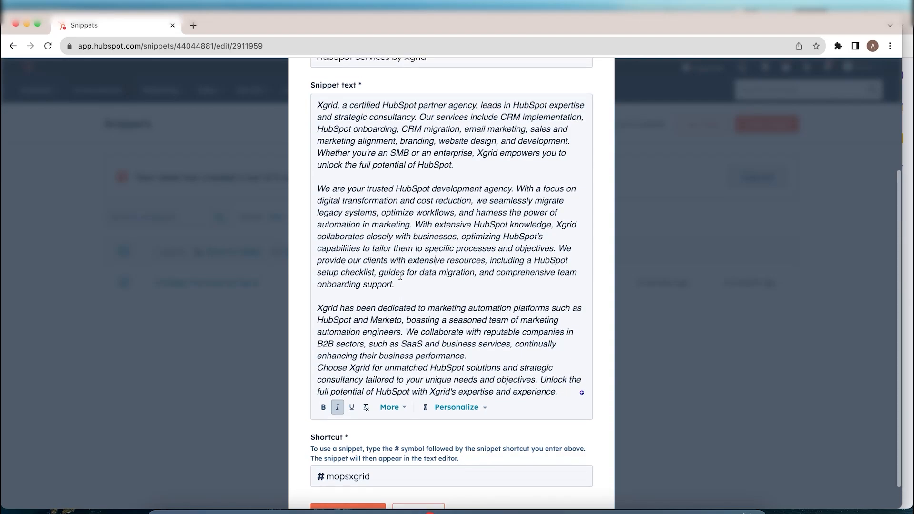
scroll(400, 275, "down", 2)
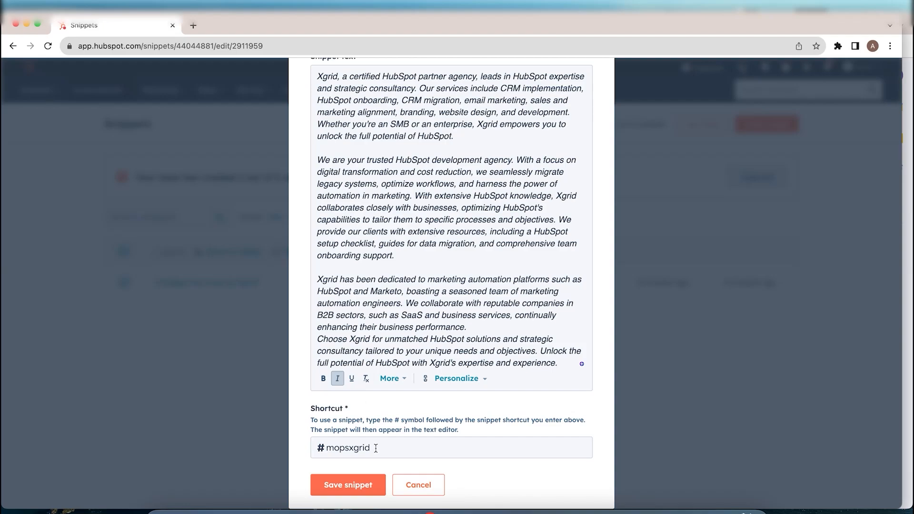
Review the snippet's shortcut and save the snippet.
left_click_drag(373, 446, 320, 448)
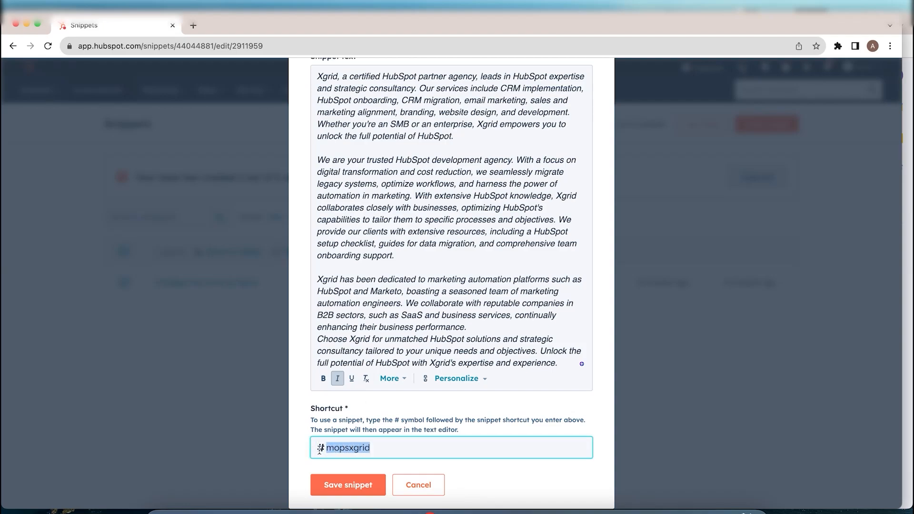
left_click(394, 449)
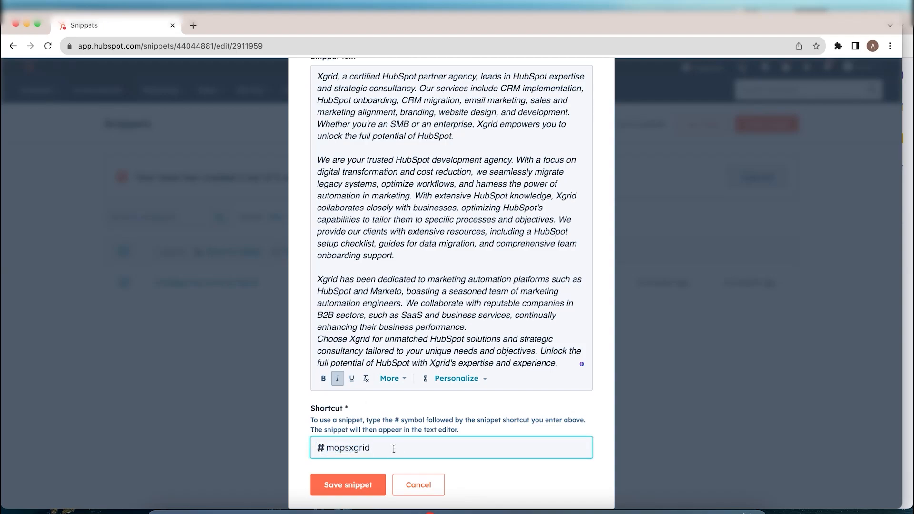
left_click(372, 488)
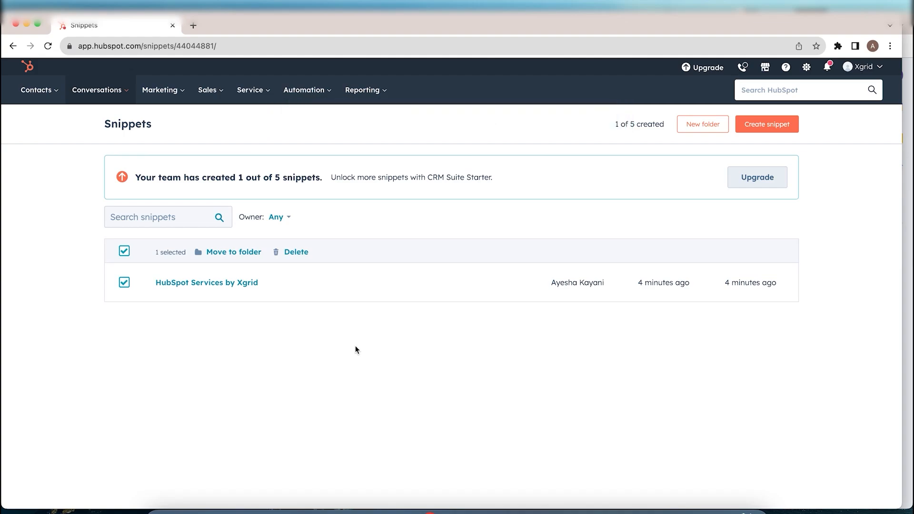
Return to the conversations inbox and open a new email for composing.
left_click(112, 90)
left_click(105, 124)
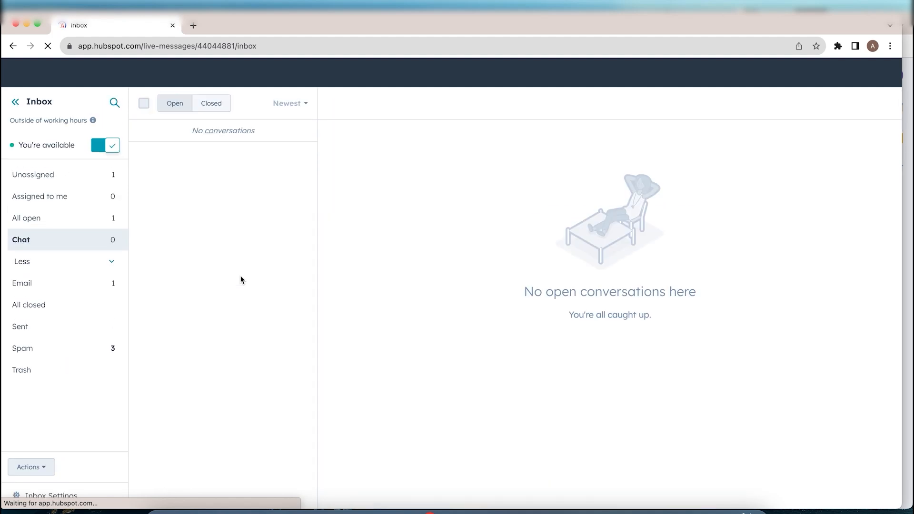
left_click(91, 467)
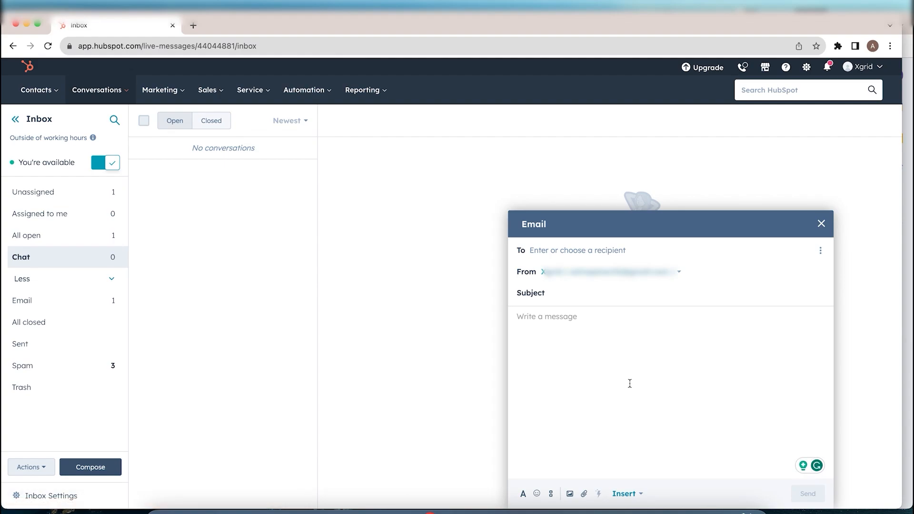
Insert the "HubSpot Services by Xgrid" snippet into the email body and review the inserted text.
left_click(625, 494)
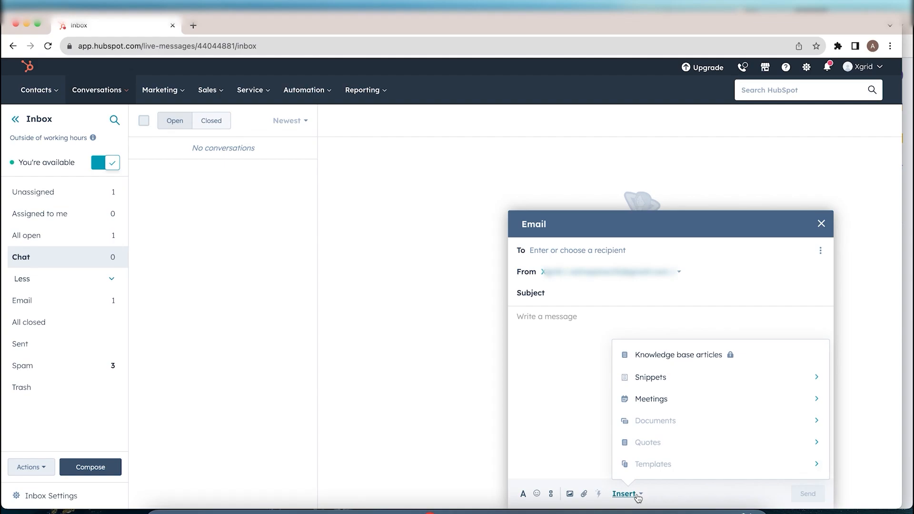
left_click(681, 385)
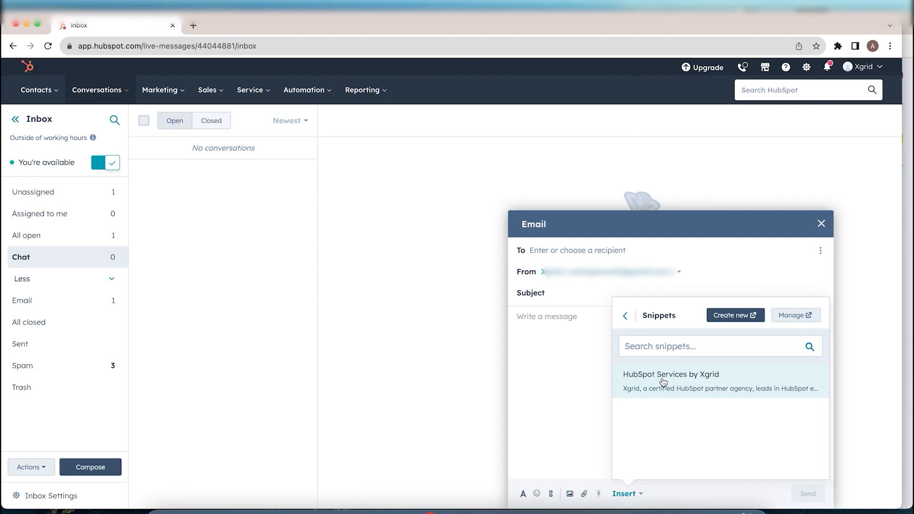
left_click(663, 378)
scroll(662, 379, "down", 3)
scroll(663, 378, "down", 1)
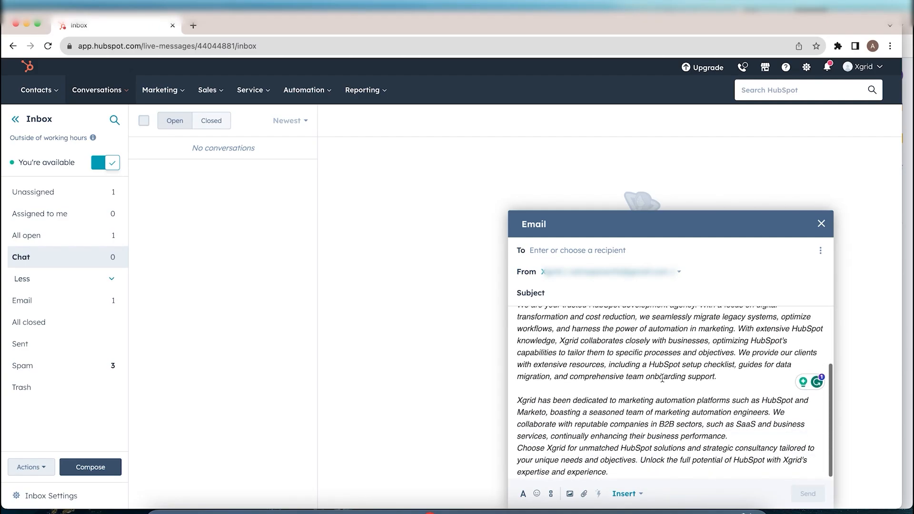
scroll(662, 379, "up", 4)
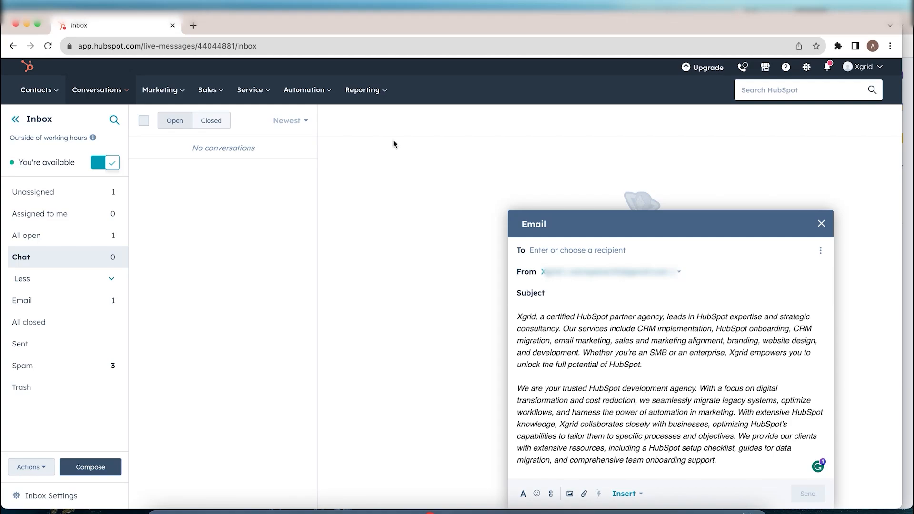
Open the snippets overview and check the notice on how many snippets the team has created.
left_click(123, 97)
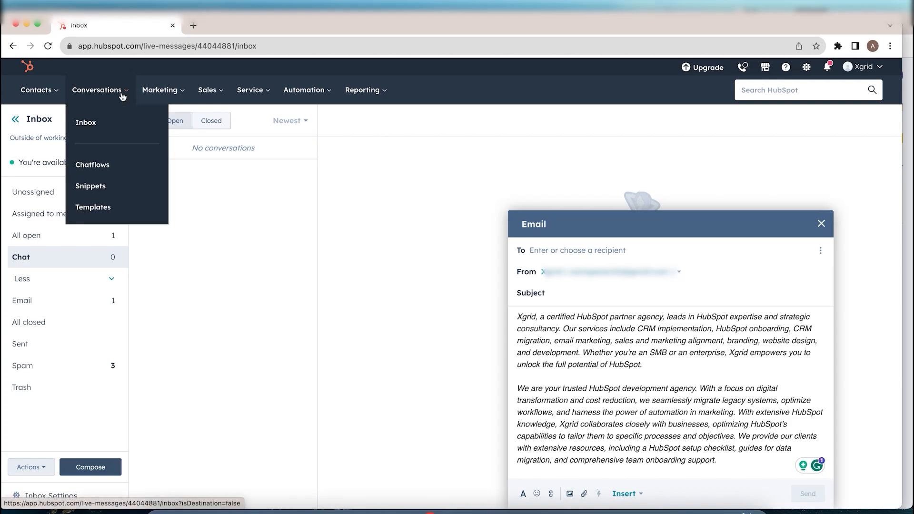
left_click(112, 186)
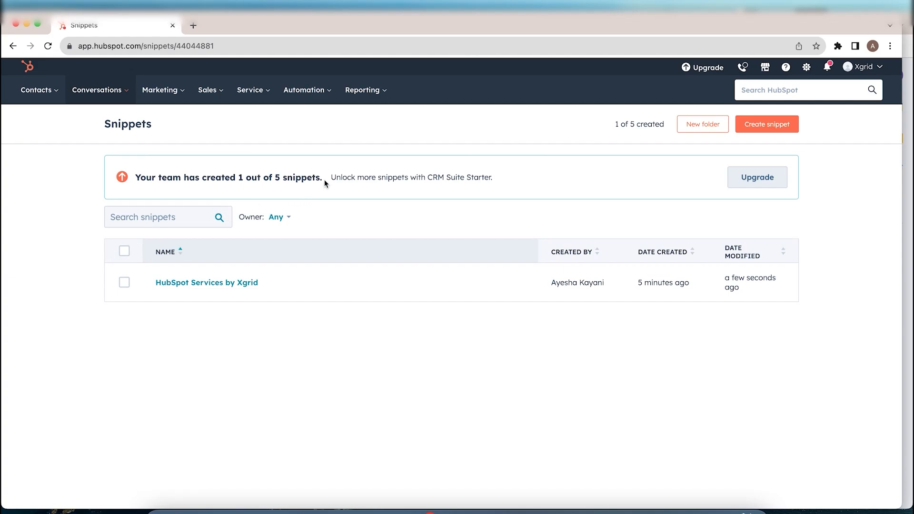
left_click_drag(323, 180, 229, 179)
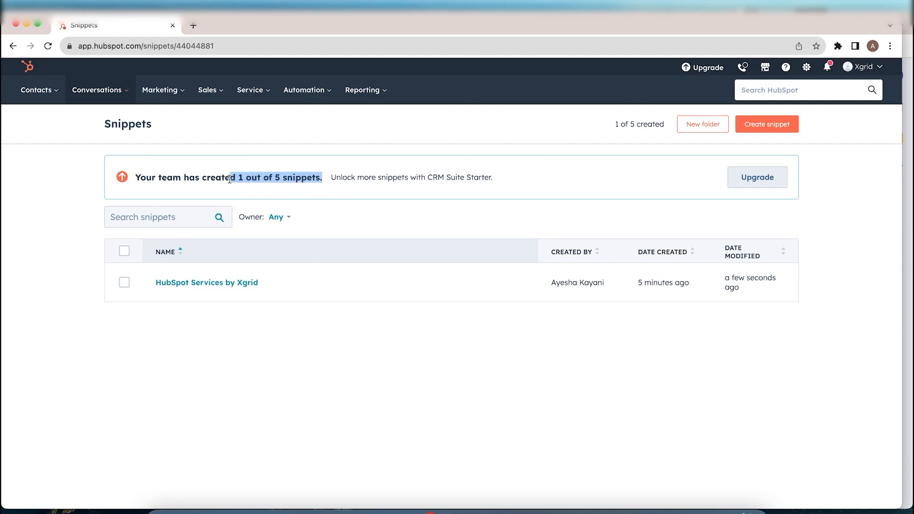